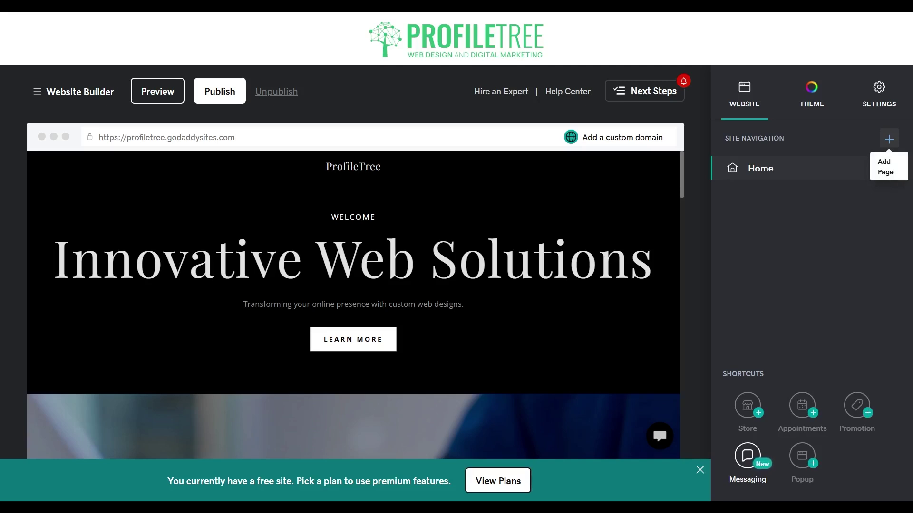
Step: Add a dropdown menu titled Service to the site navigation and check it in the page preview
{"action": "left_click", "coordinate": [888, 143]}
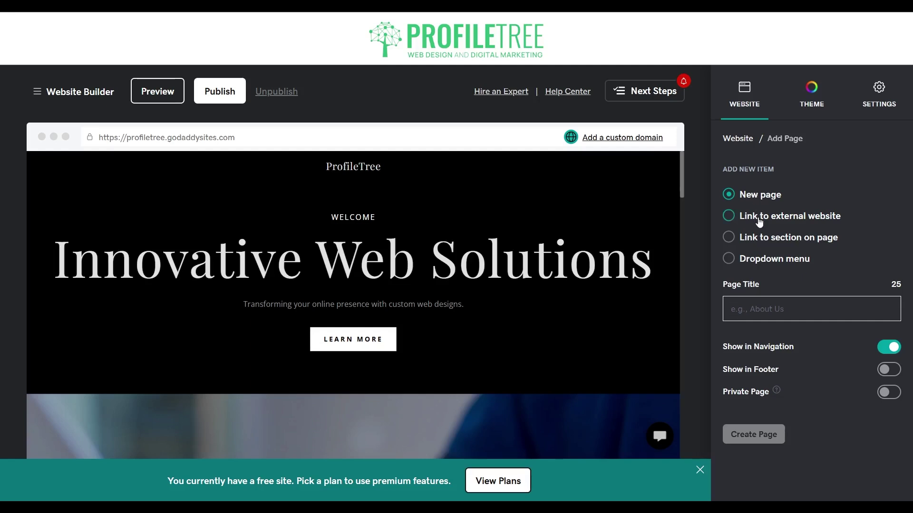
{"action": "left_click", "coordinate": [766, 260]}
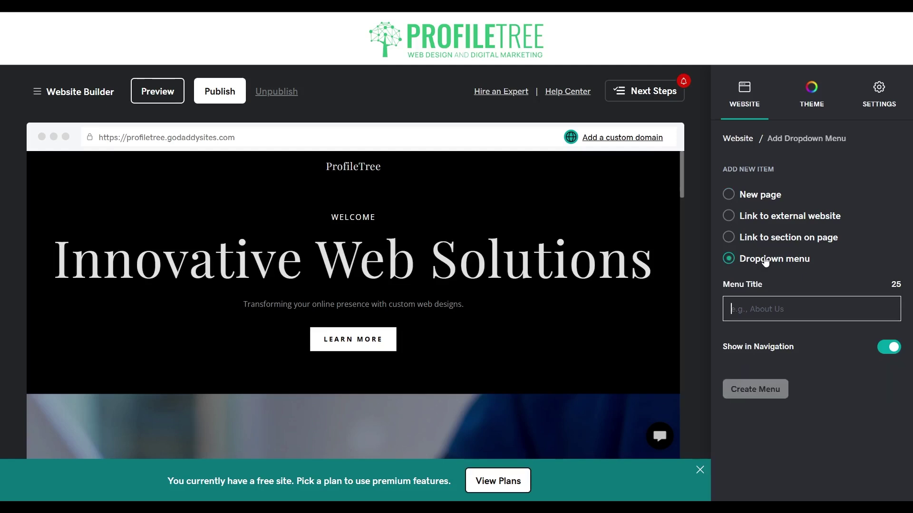
{"action": "type", "text": "S"}
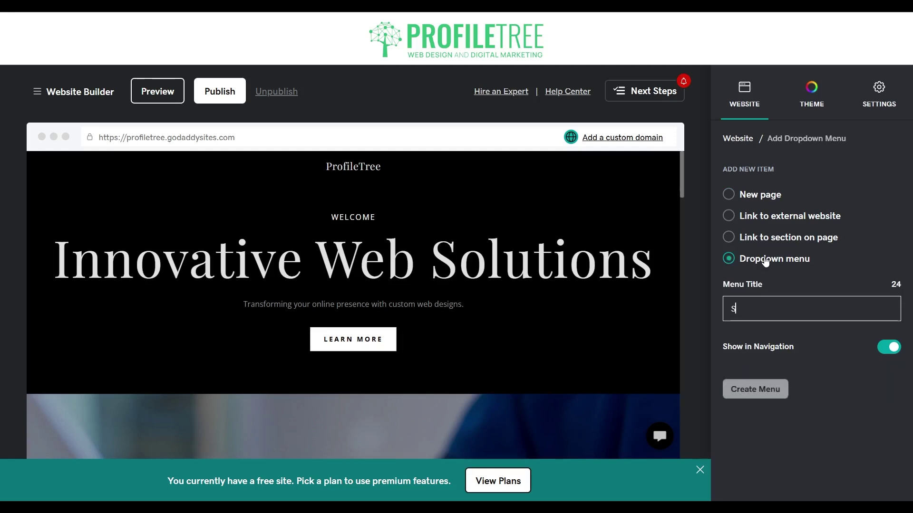
{"action": "type", "text": "ervice"}
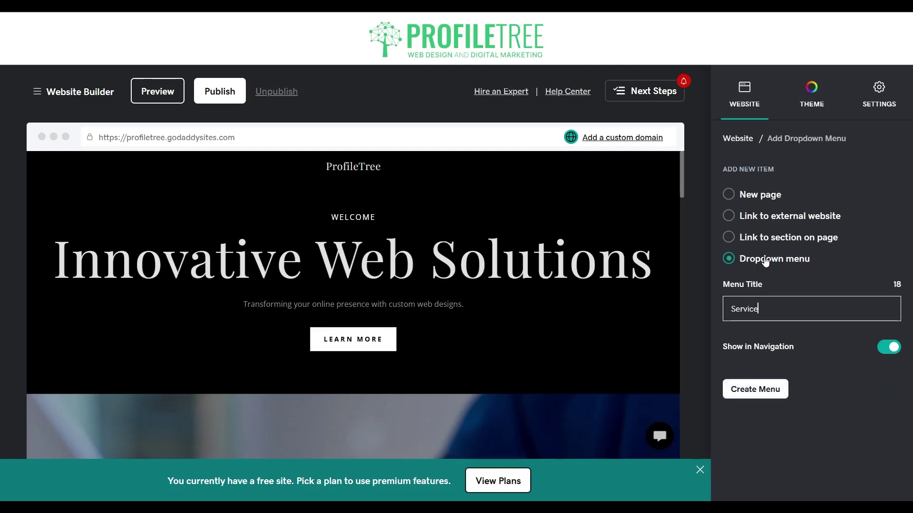
{"action": "left_click", "coordinate": [760, 394]}
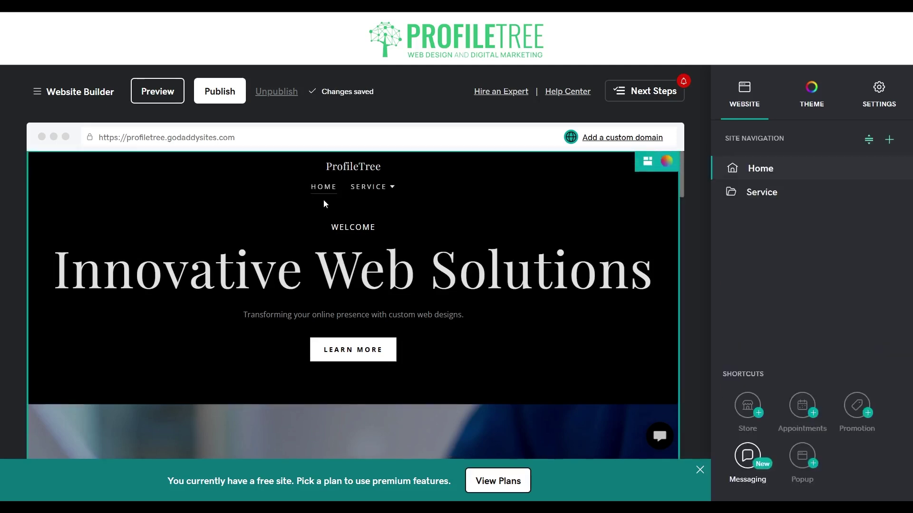
{"action": "left_click", "coordinate": [373, 187]}
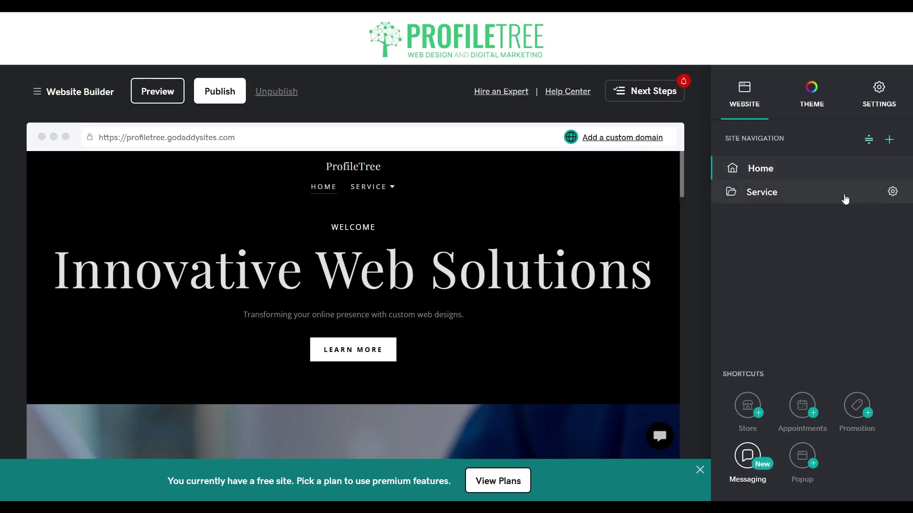
Step: Create a new page titled About Us in the site navigation
{"action": "left_click", "coordinate": [889, 139]}
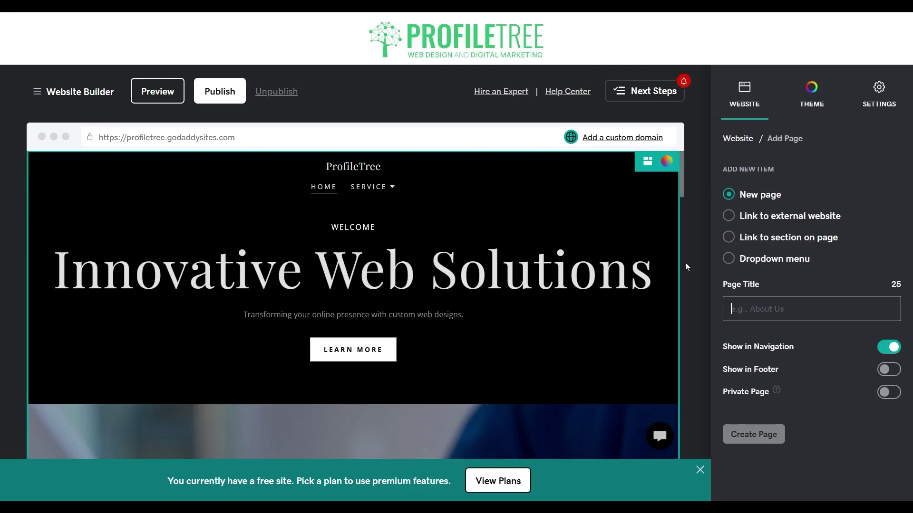
{"action": "left_click", "coordinate": [757, 309]}
{"action": "type", "text": "A"}
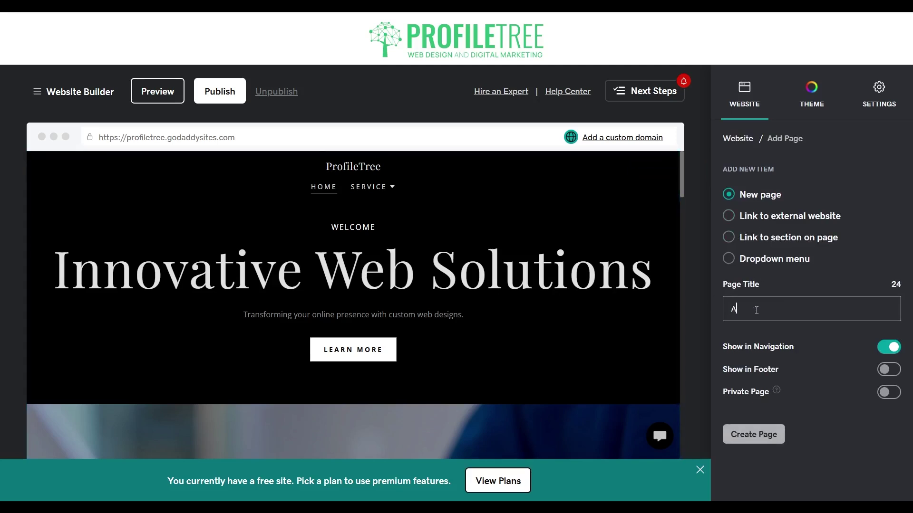
{"action": "type", "text": "bout Us"}
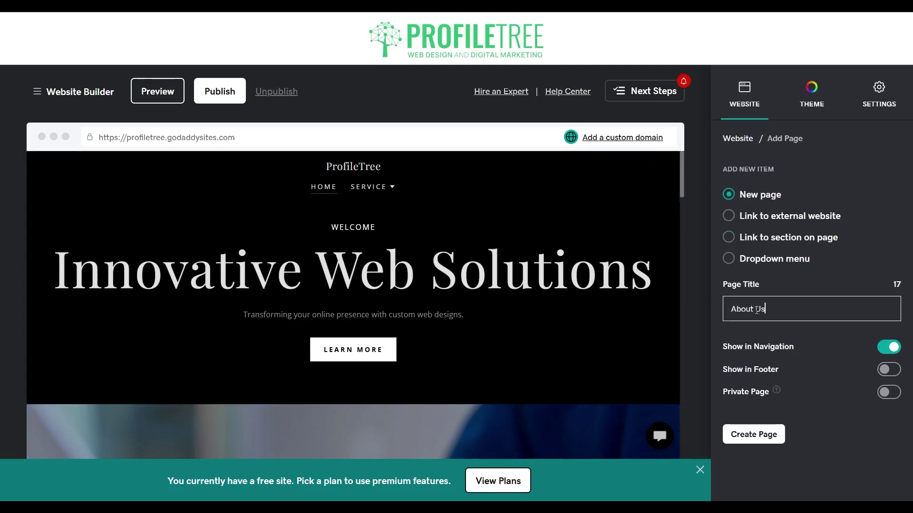
{"action": "left_click", "coordinate": [763, 440]}
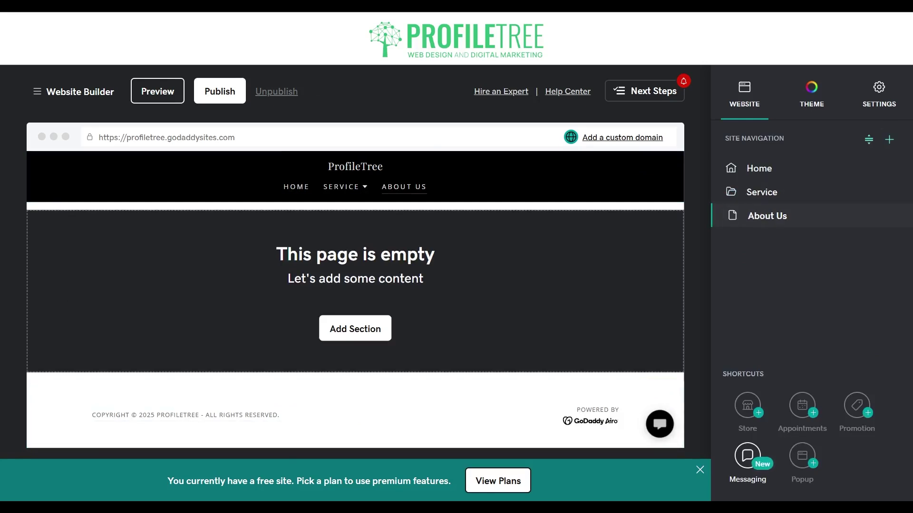
Step: Create a new page titled FAQ in the site navigation
{"action": "left_click", "coordinate": [889, 140]}
{"action": "left_click", "coordinate": [787, 304]}
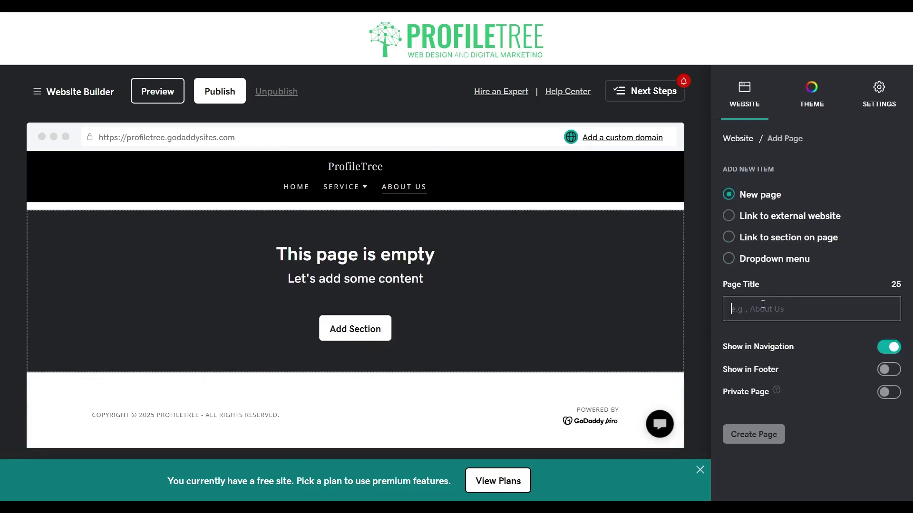
{"action": "type", "text": "FAQ"}
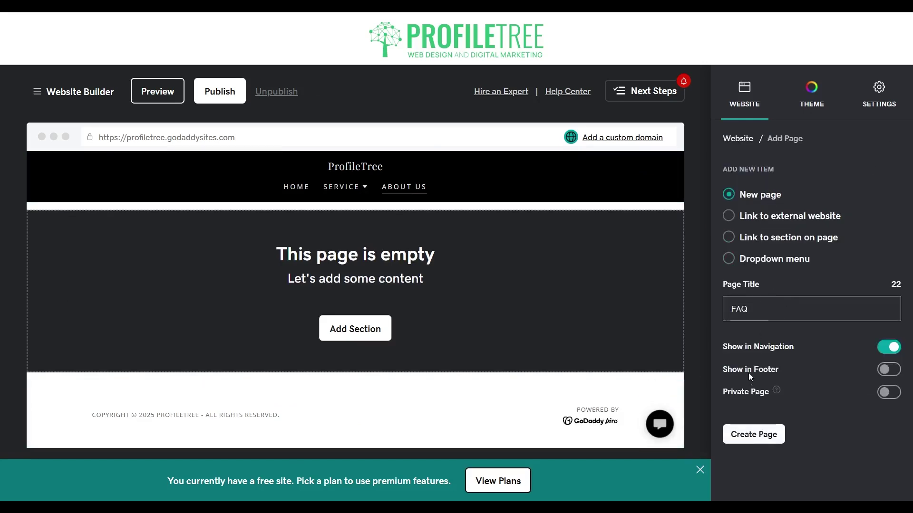
{"action": "left_click", "coordinate": [763, 438]}
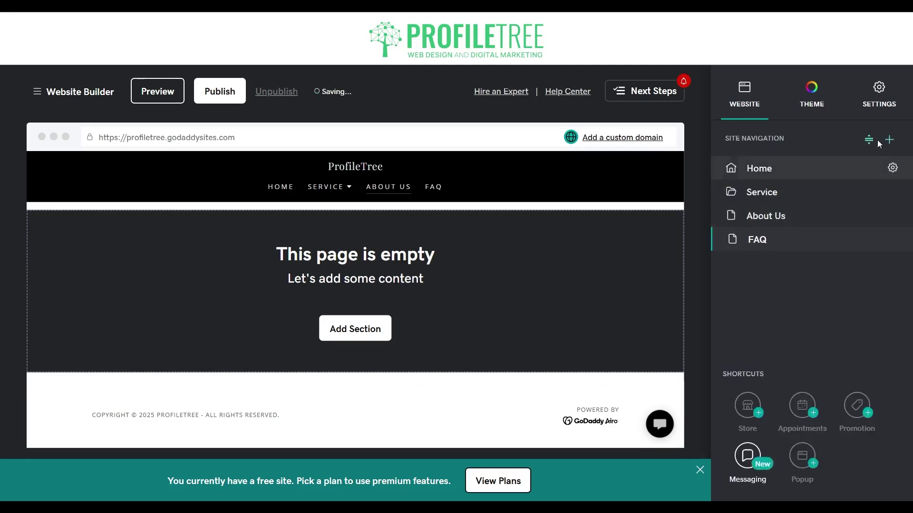
Step: Create a new page titled Contact in the site navigation
{"action": "left_click", "coordinate": [883, 137]}
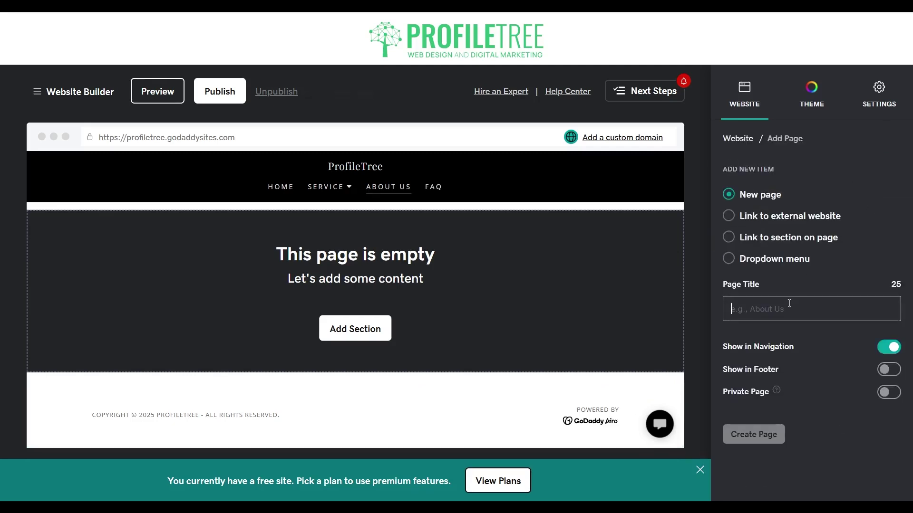
{"action": "type", "text": "conta"}
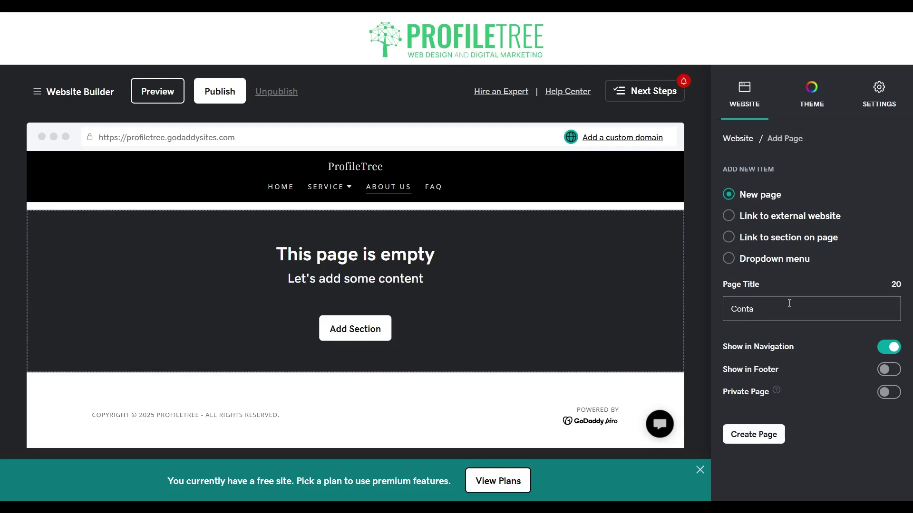
{"action": "type", "text": "ct"}
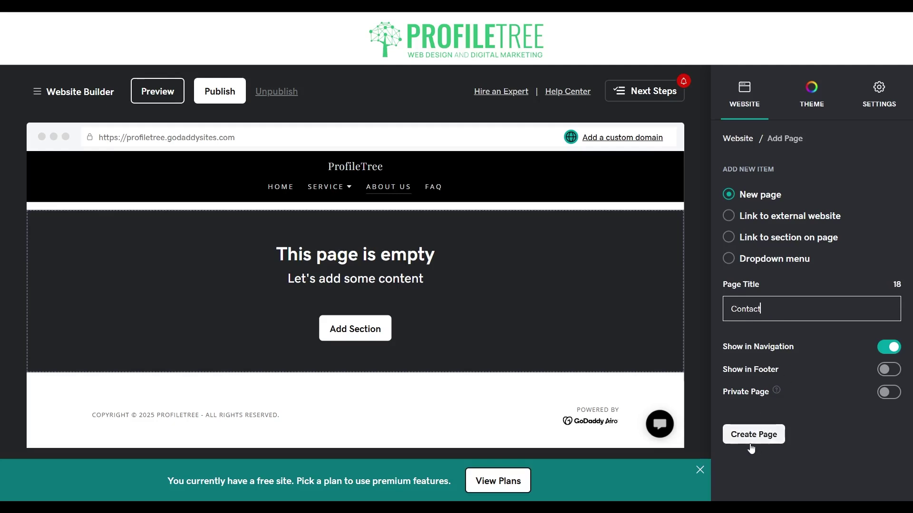
{"action": "left_click", "coordinate": [750, 445]}
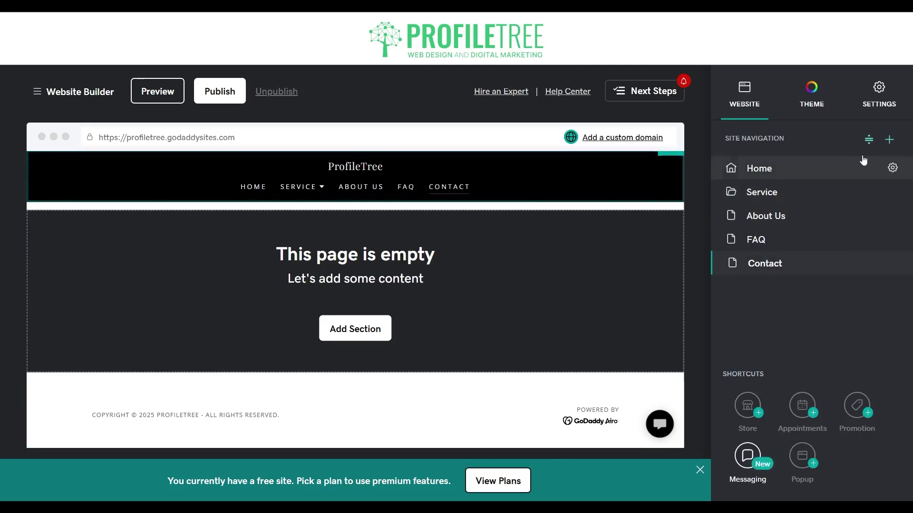
Step: Try moving the Service menu below FAQ in the page order and return it to its place after Home
{"action": "left_click", "coordinate": [869, 139]}
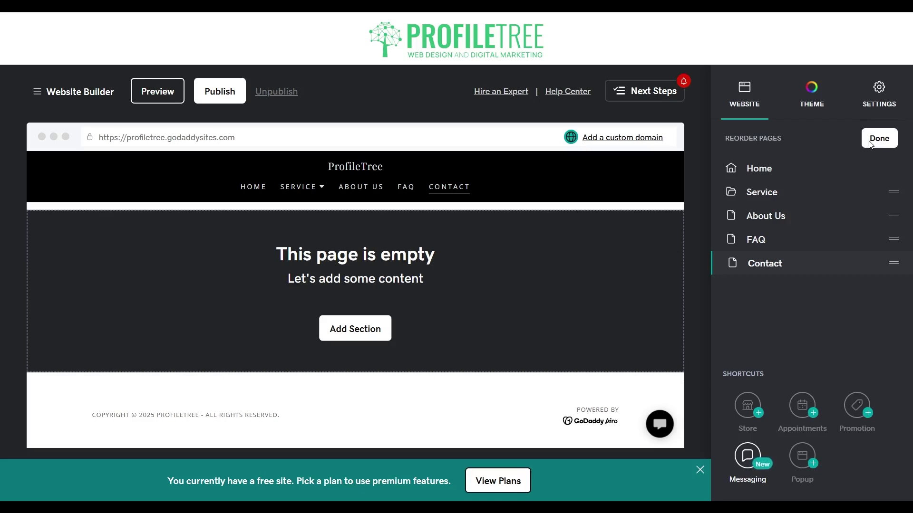
{"action": "left_click", "coordinate": [879, 139]}
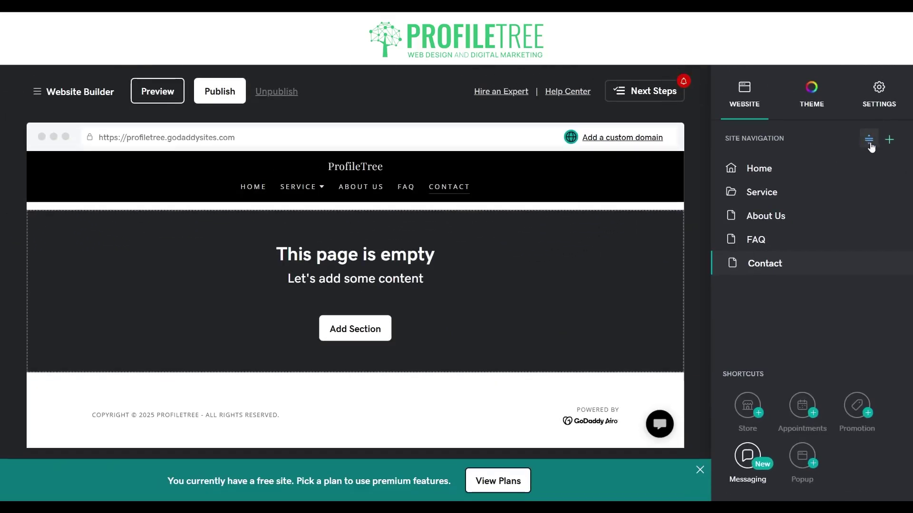
{"action": "left_click", "coordinate": [869, 143]}
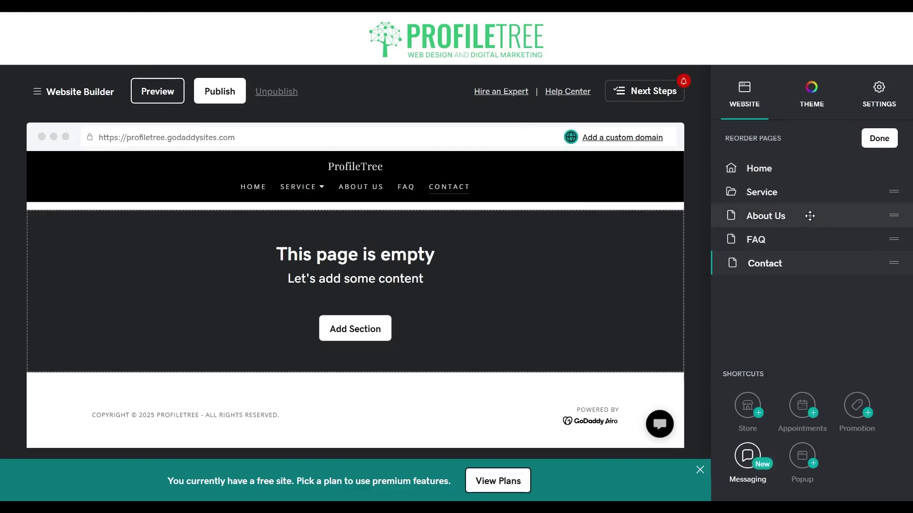
{"action": "mouse_move", "coordinate": [806, 193]}
{"action": "left_mouse_down"}
{"action": "mouse_move", "coordinate": [813, 245]}
{"action": "mouse_move", "coordinate": [815, 191]}
{"action": "left_mouse_up"}
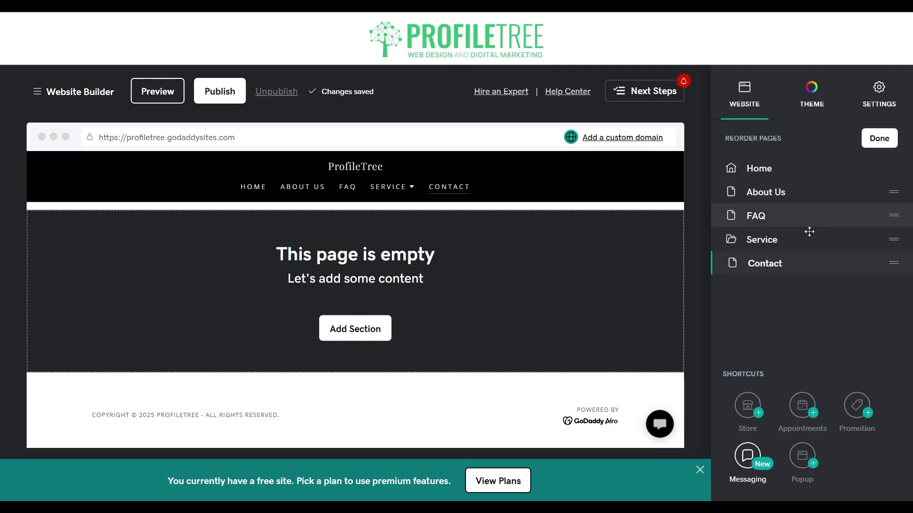
{"action": "left_click_drag", "start_coordinate": [806, 239], "coordinate": [802, 179]}
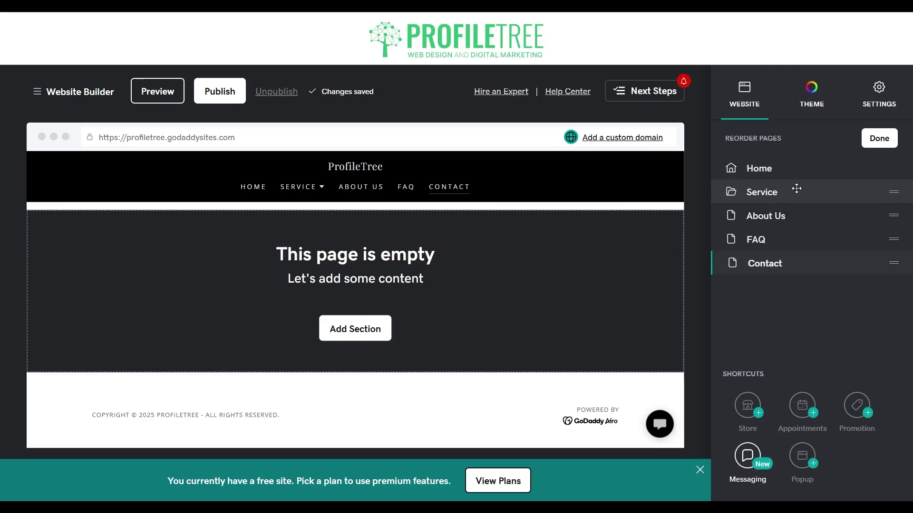
{"action": "left_click", "coordinate": [866, 151]}
{"action": "left_click", "coordinate": [892, 168]}
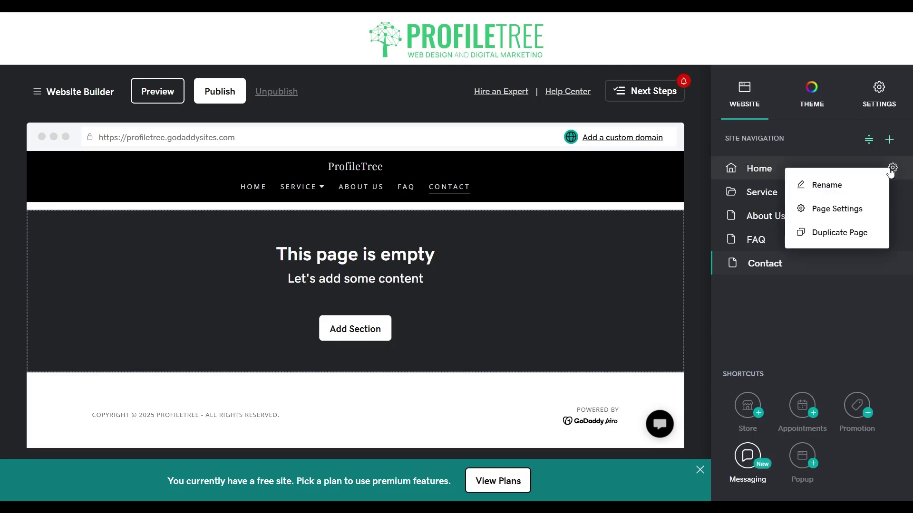
{"action": "left_click", "coordinate": [843, 284]}
Step: Create a page titled Web Design inside the Service menu and check the dropdown in the page preview
{"action": "mouse_move", "coordinate": [793, 193]}
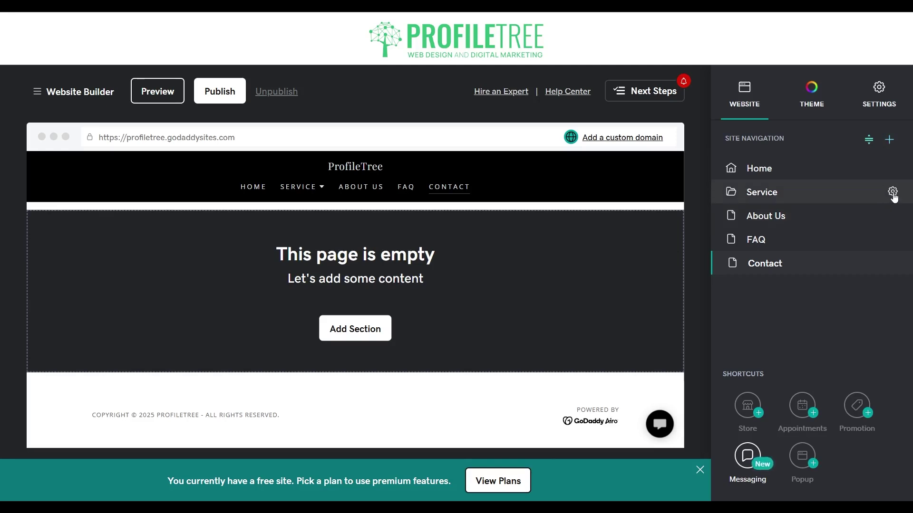
{"action": "left_click", "coordinate": [893, 192]}
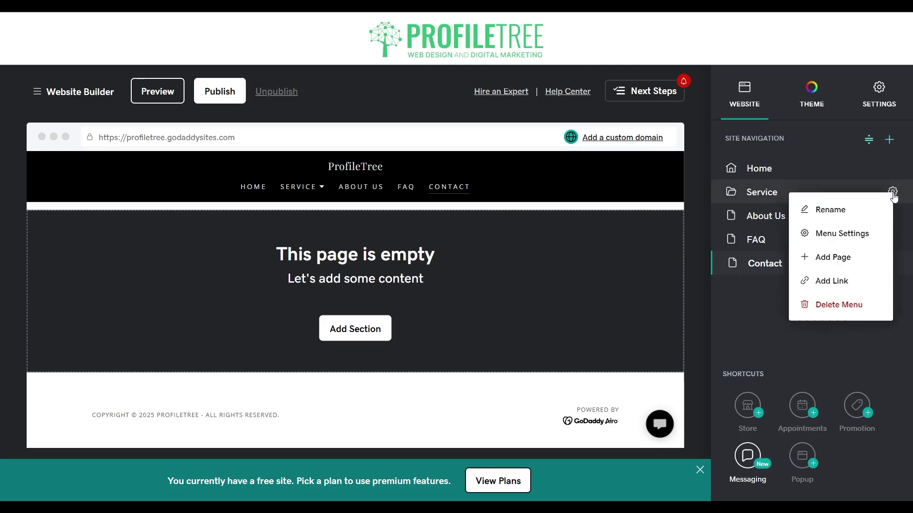
{"action": "left_click", "coordinate": [825, 260]}
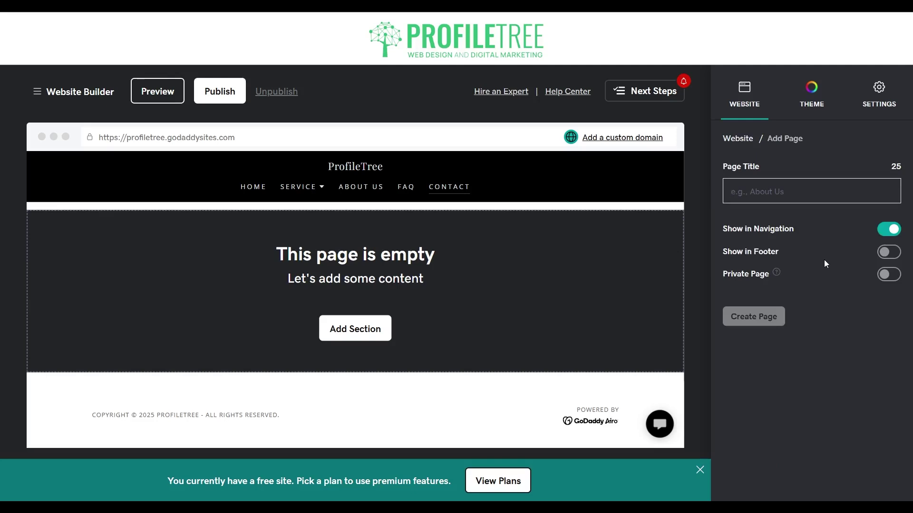
{"action": "type", "text": "Web"}
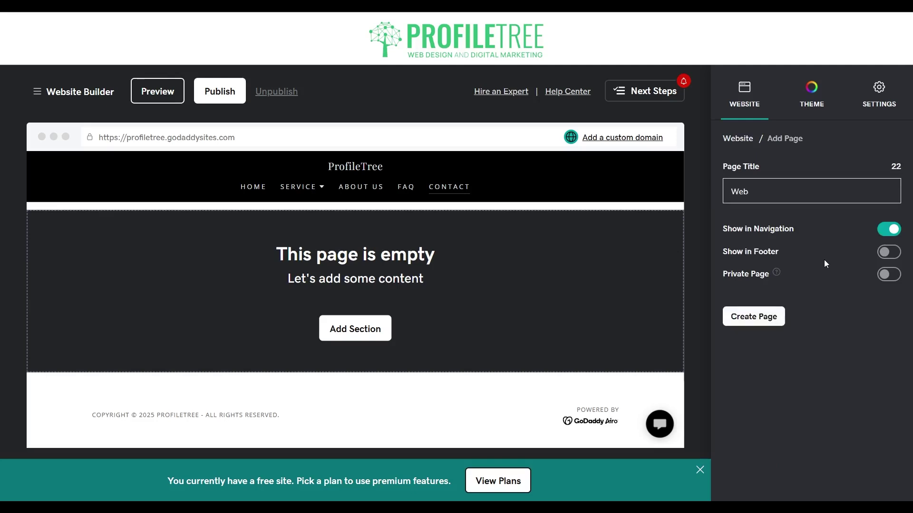
{"action": "type", "text": " Desi"}
{"action": "type", "text": "g"}
{"action": "key", "text": "BackSpace"}
{"action": "type", "text": "gn"}
{"action": "left_click", "coordinate": [766, 316]}
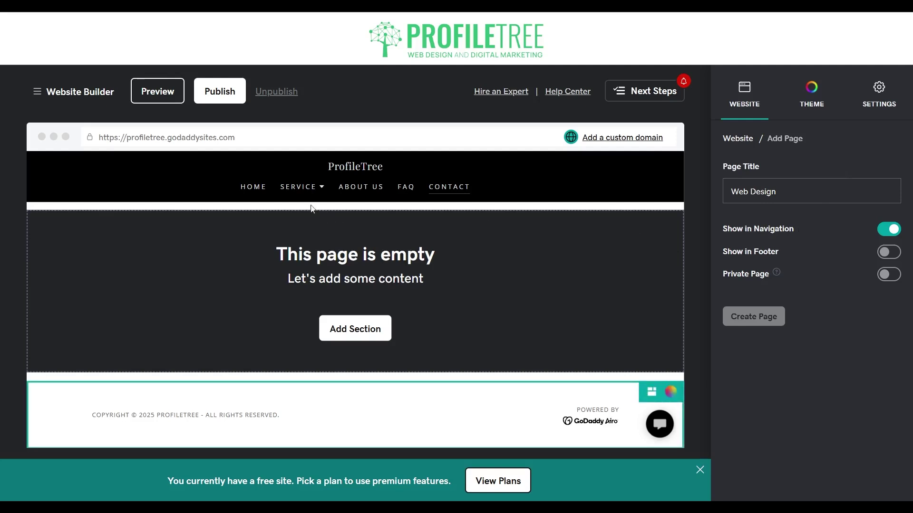
{"action": "left_click", "coordinate": [312, 190]}
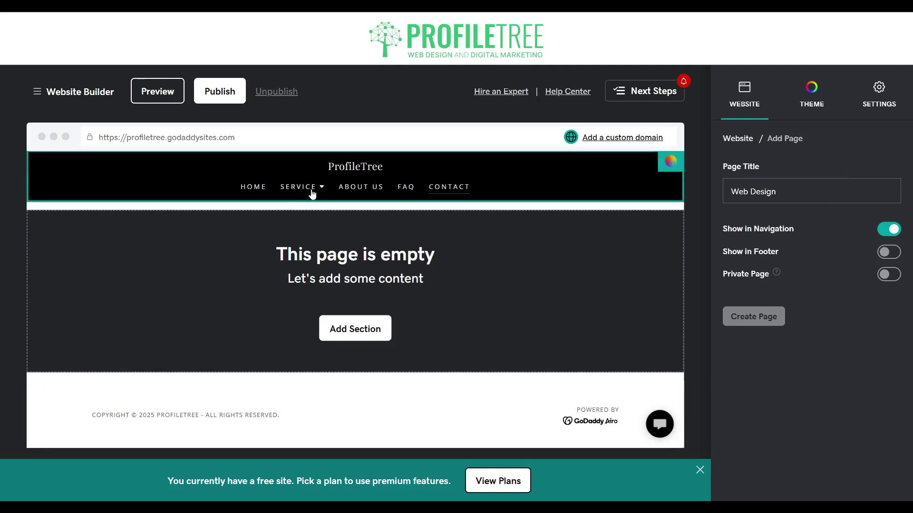
{"action": "left_click", "coordinate": [312, 193]}
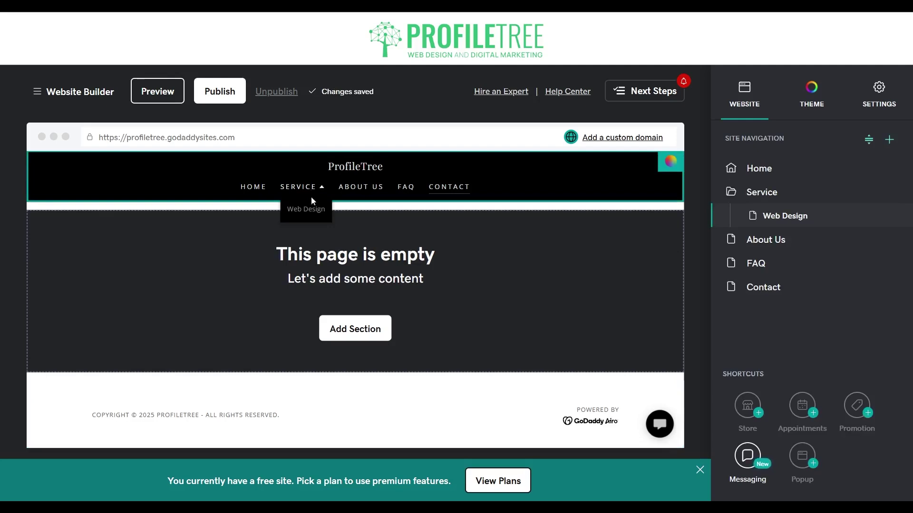
{"action": "left_click", "coordinate": [322, 192]}
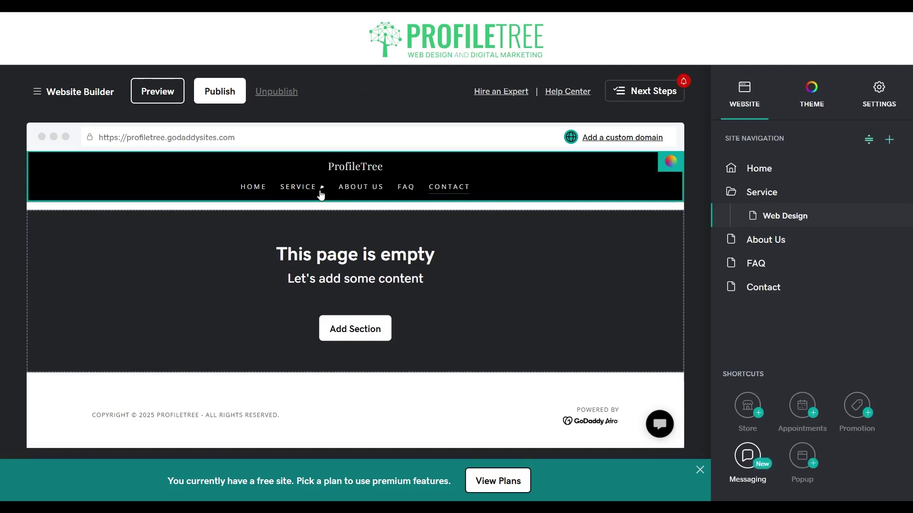
Step: Create a page titled SEO inside the Service menu
{"action": "mouse_move", "coordinate": [890, 222]}
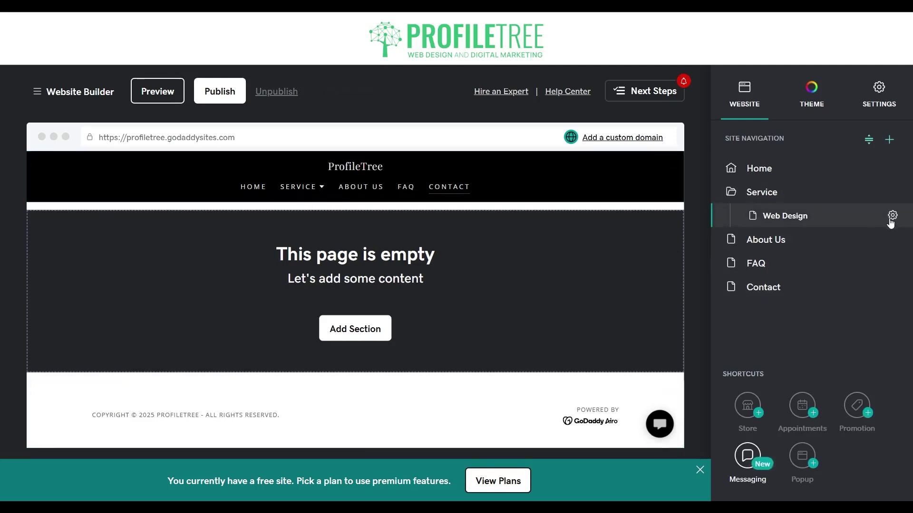
{"action": "left_click", "coordinate": [893, 191]}
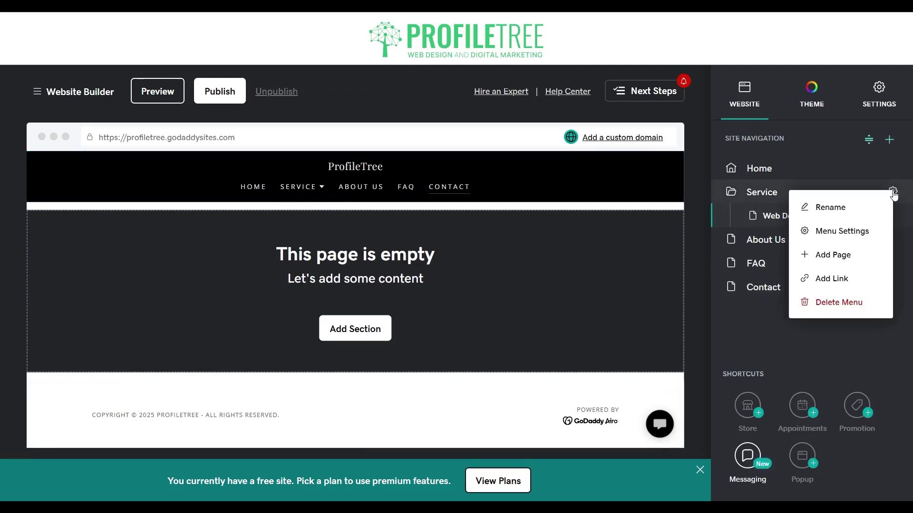
{"action": "left_click", "coordinate": [832, 256]}
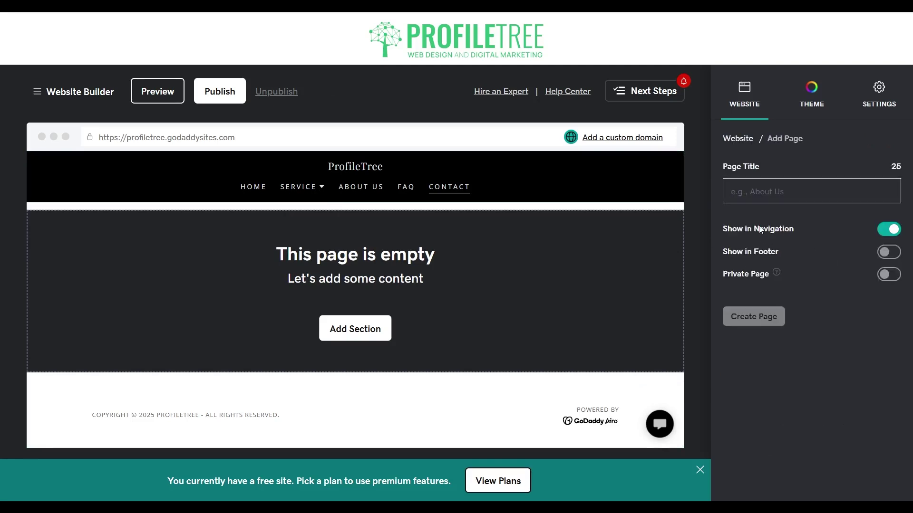
{"action": "type", "text": "SEO"}
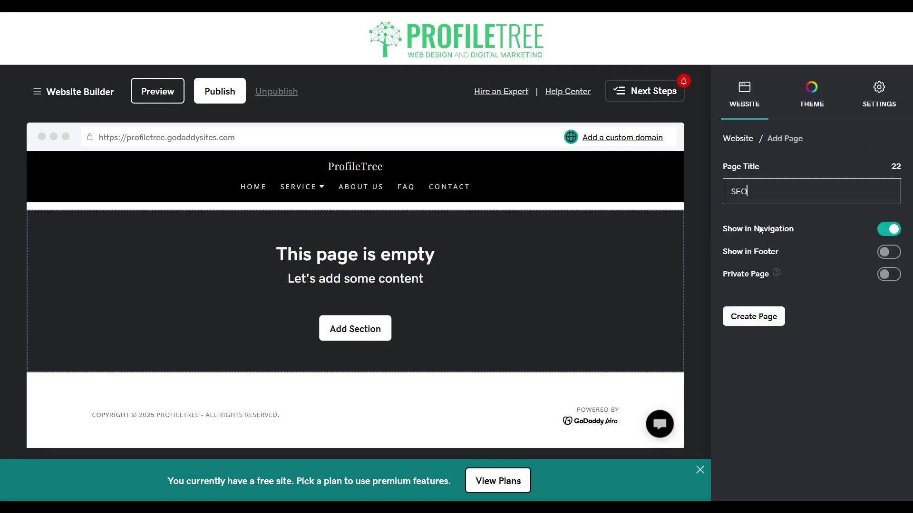
{"action": "left_click", "coordinate": [742, 318]}
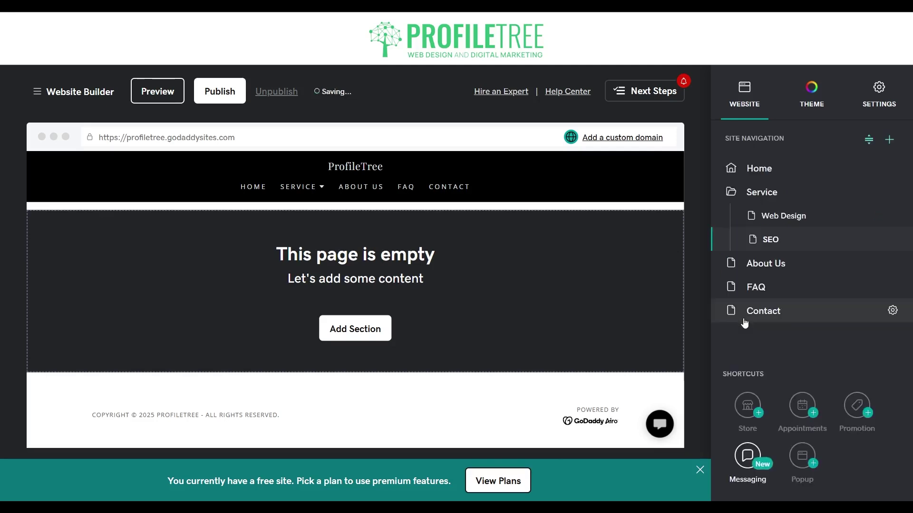
Step: Create a page titled Video Production inside the Service menu
{"action": "left_click", "coordinate": [888, 194]}
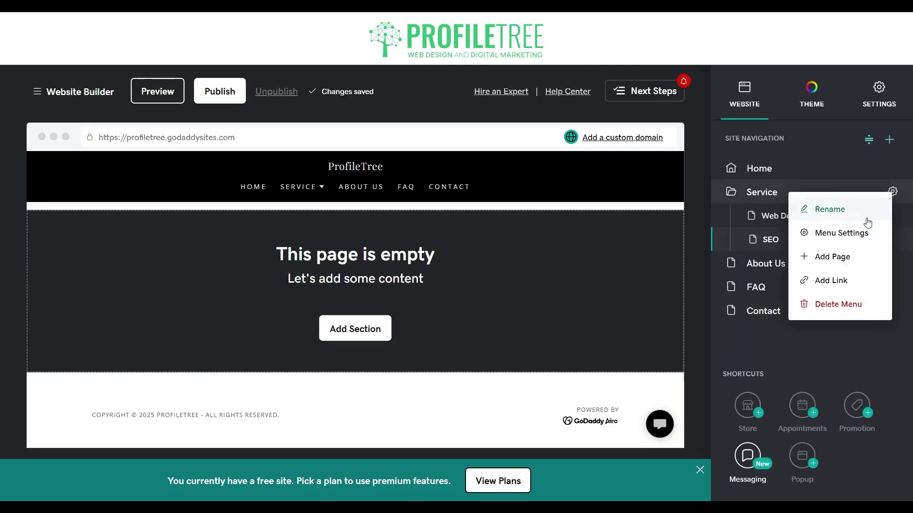
{"action": "left_click", "coordinate": [850, 263]}
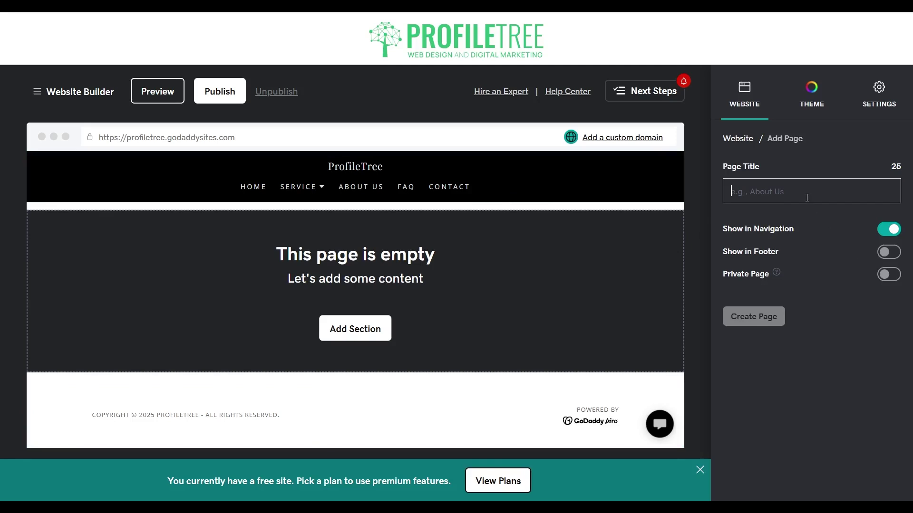
{"action": "type", "text": "Video "}
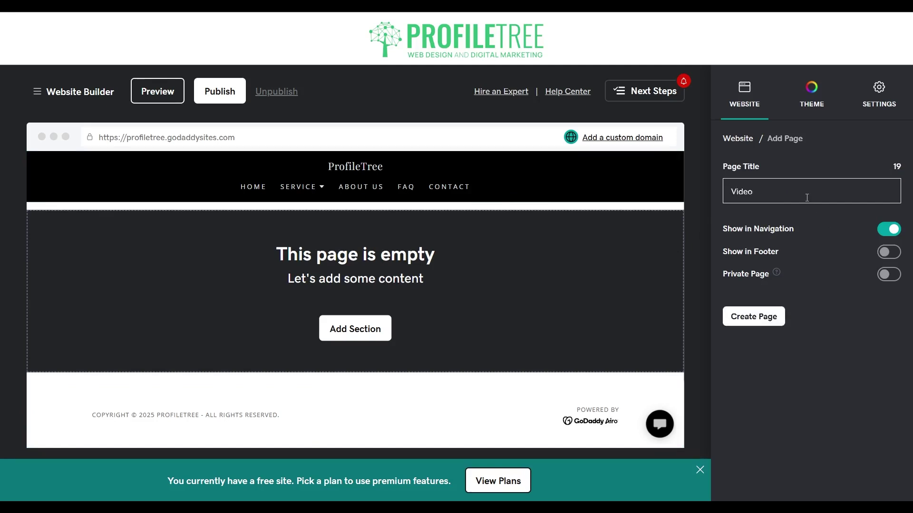
{"action": "type", "text": "Producy"}
{"action": "key", "text": "BackSpace"}
{"action": "type", "text": "tion"}
{"action": "left_click", "coordinate": [761, 323]}
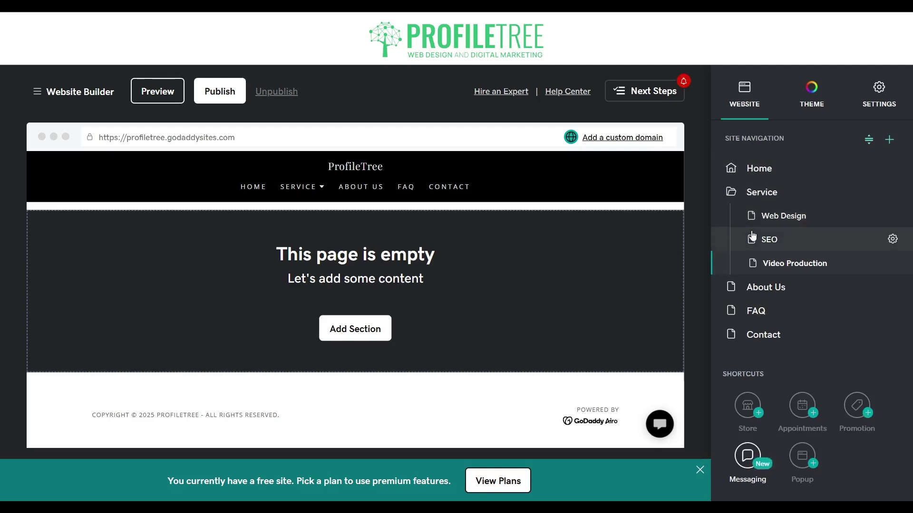
Step: Collapse and expand the Service menu in the site navigation, and open the page settings of Web Design
{"action": "left_click", "coordinate": [733, 193]}
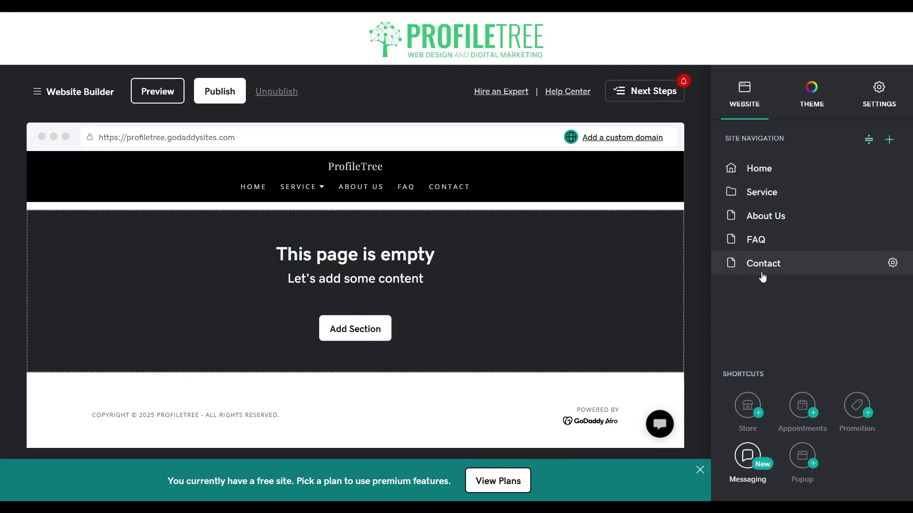
{"action": "left_click", "coordinate": [782, 198]}
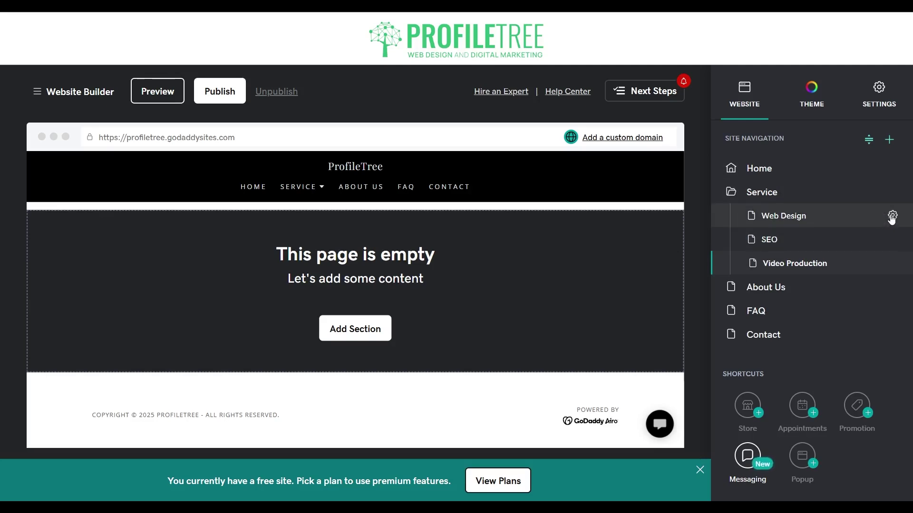
{"action": "left_click", "coordinate": [891, 216]}
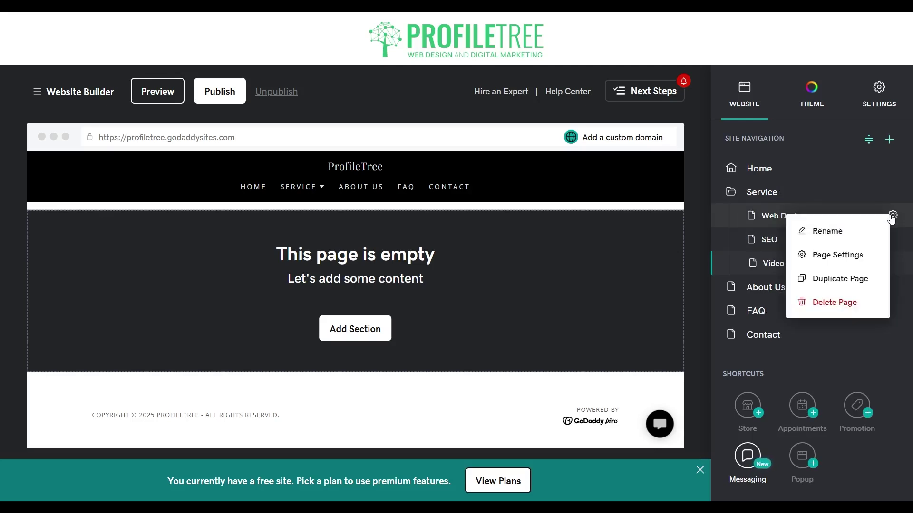
{"action": "left_click", "coordinate": [842, 256]}
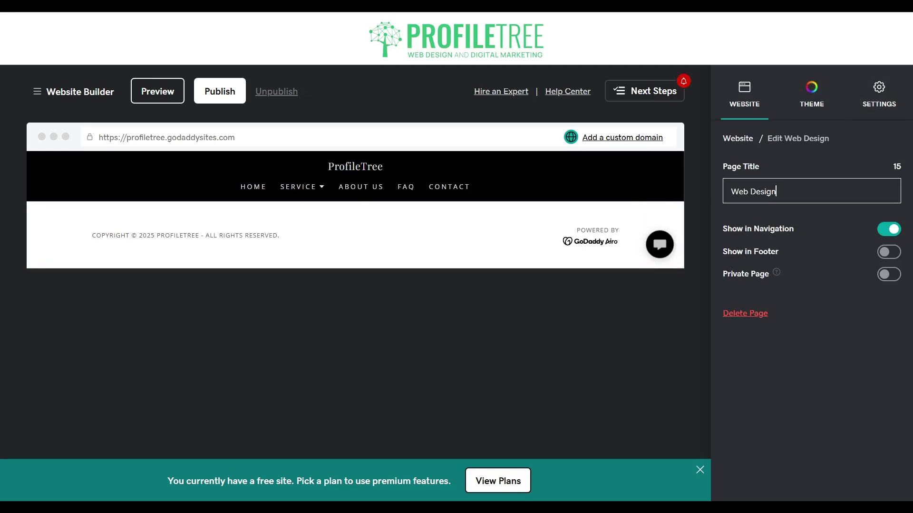
Step: Look through the site settings and open the Get found on Google option
{"action": "left_click", "coordinate": [891, 92]}
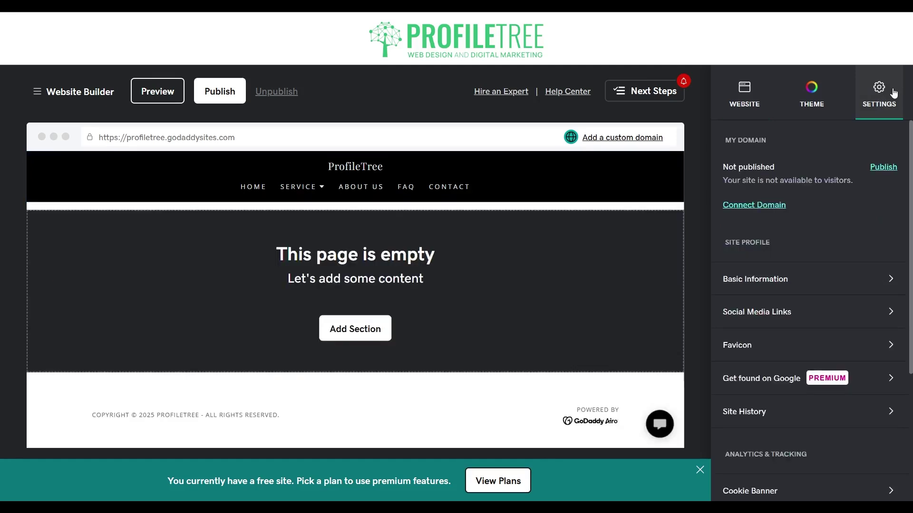
{"action": "scroll", "coordinate": [832, 343], "scroll_direction": "down", "scroll_amount": 2}
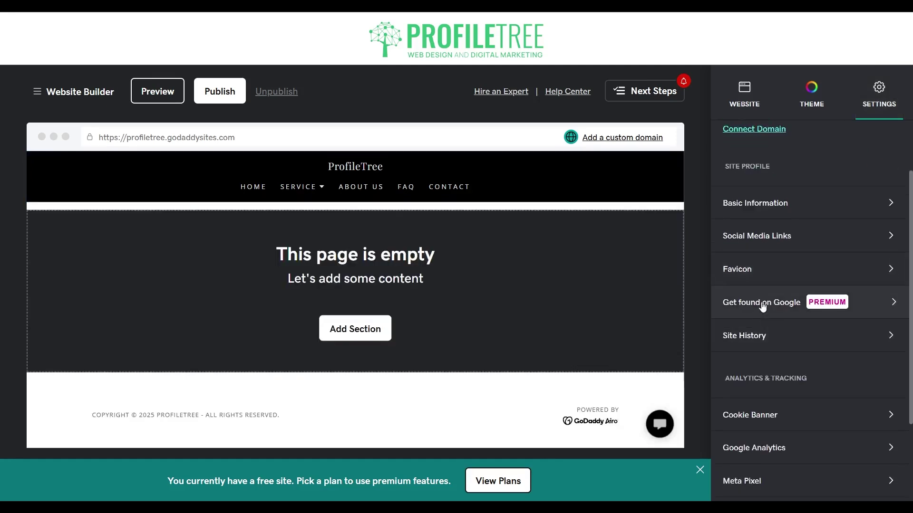
{"action": "left_click", "coordinate": [762, 305]}
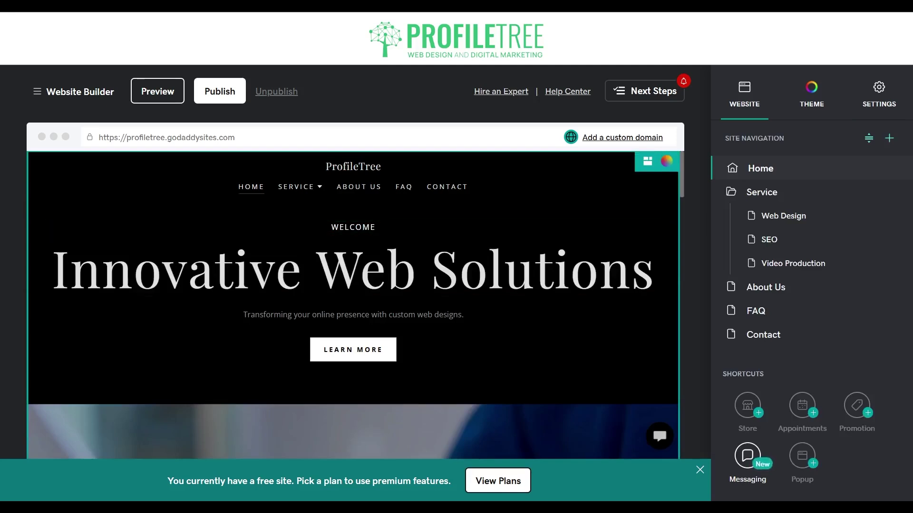
Step: Try the dark and white backgrounds on the Home page header and return to the dark one
{"action": "left_click", "coordinate": [647, 161]}
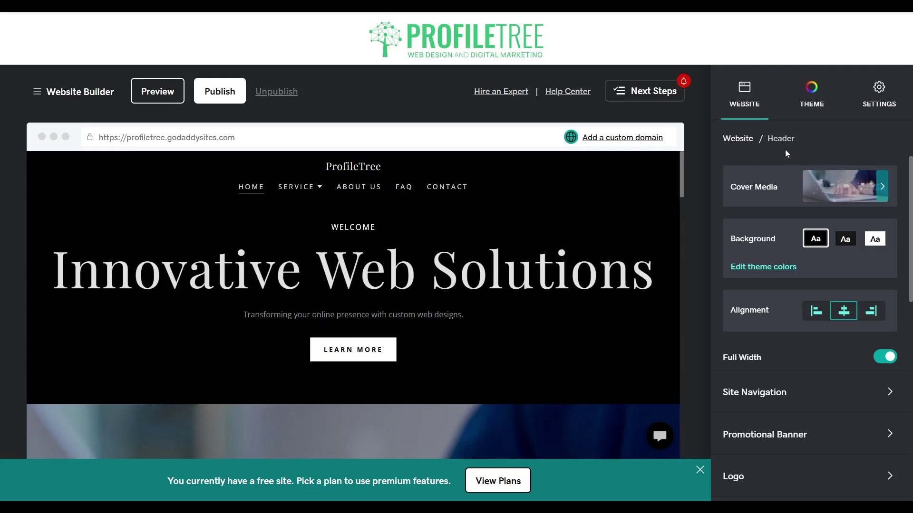
{"action": "left_click", "coordinate": [845, 239]}
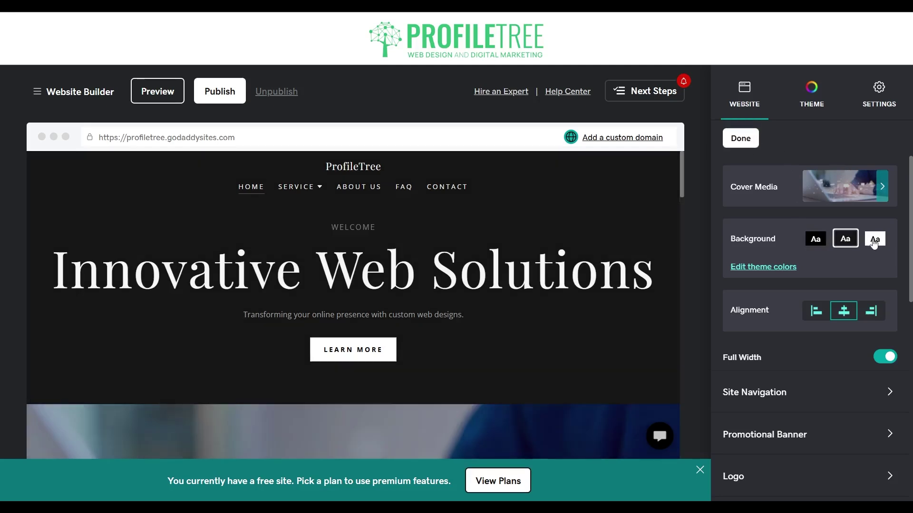
{"action": "left_click", "coordinate": [873, 243]}
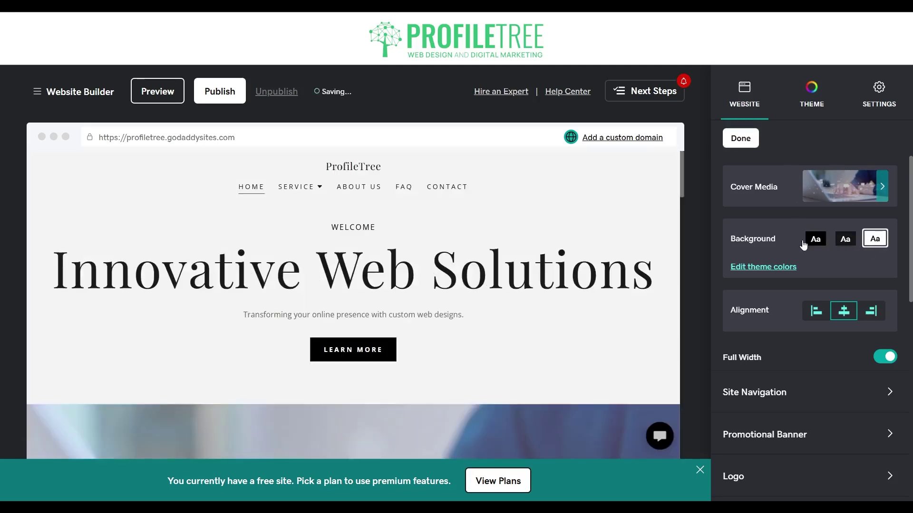
{"action": "left_click", "coordinate": [845, 239]}
Step: Try bright red #FF0505 as the custom theme color
{"action": "left_click", "coordinate": [780, 270]}
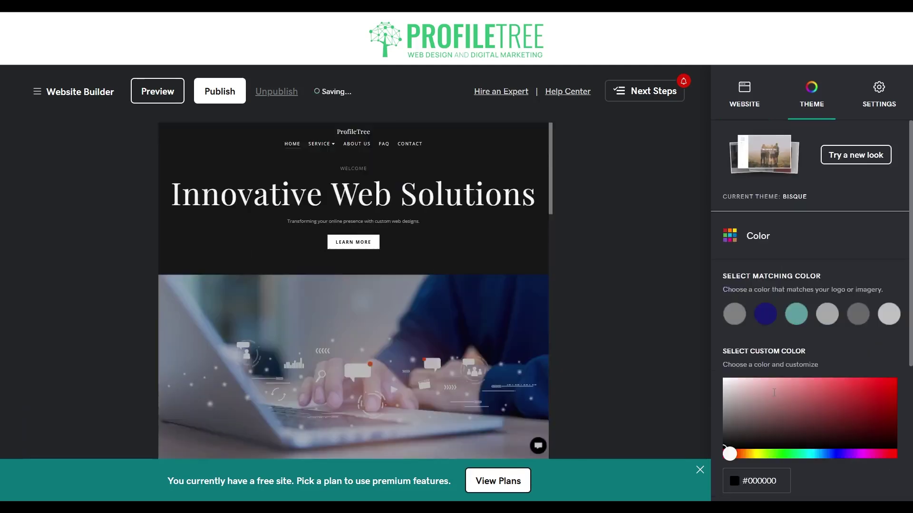
{"action": "left_click_drag", "start_coordinate": [783, 428], "coordinate": [894, 379]}
{"action": "scroll", "coordinate": [745, 303], "scroll_direction": "down", "scroll_amount": 2}
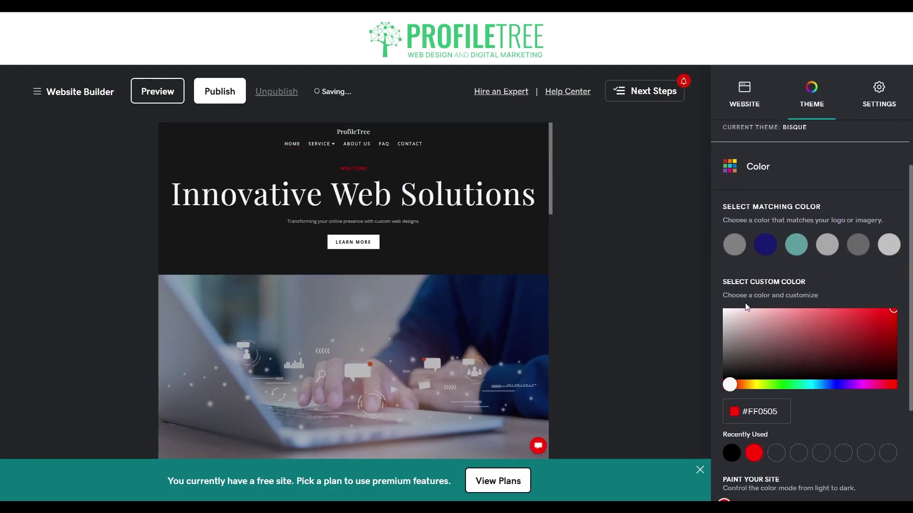
{"action": "scroll", "coordinate": [745, 304], "scroll_direction": "up", "scroll_amount": 2}
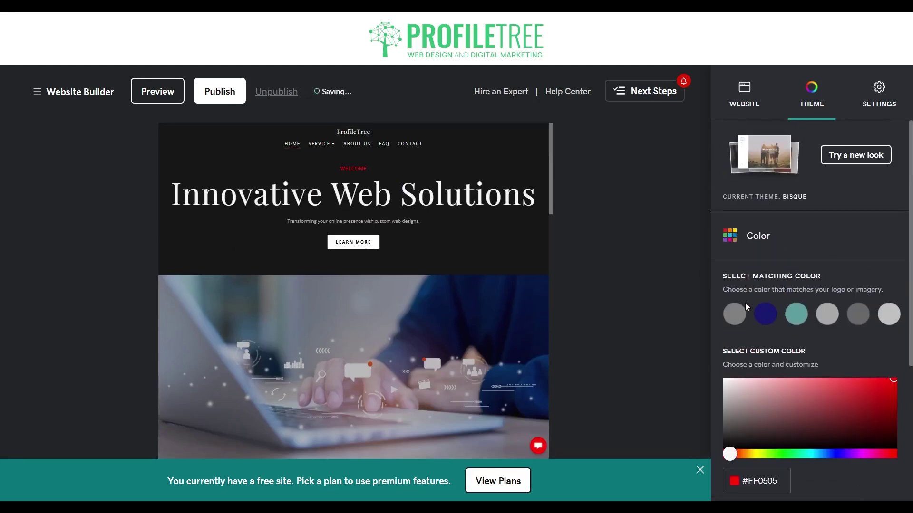
Step: Set the theme color to the navy blue matching color #191970 and look over the remaining color options
{"action": "left_click", "coordinate": [767, 318]}
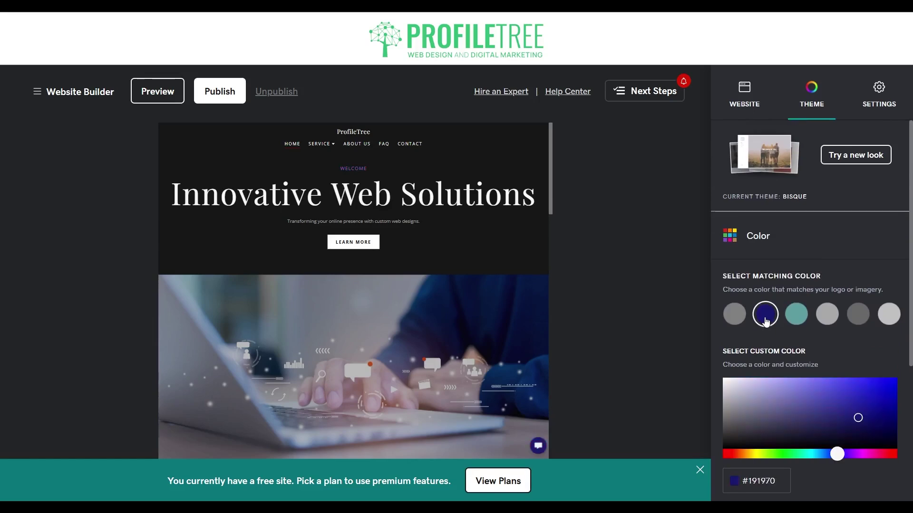
{"action": "scroll", "coordinate": [765, 318], "scroll_direction": "down", "scroll_amount": 5}
{"action": "scroll", "coordinate": [764, 317], "scroll_direction": "down", "scroll_amount": 1}
{"action": "scroll", "coordinate": [764, 317], "scroll_direction": "up", "scroll_amount": 6}
Step: Apply the navy theme color as the Home page header background and try left alignment before restoring centered alignment
{"action": "left_click", "coordinate": [743, 104]}
{"action": "left_click", "coordinate": [527, 200]}
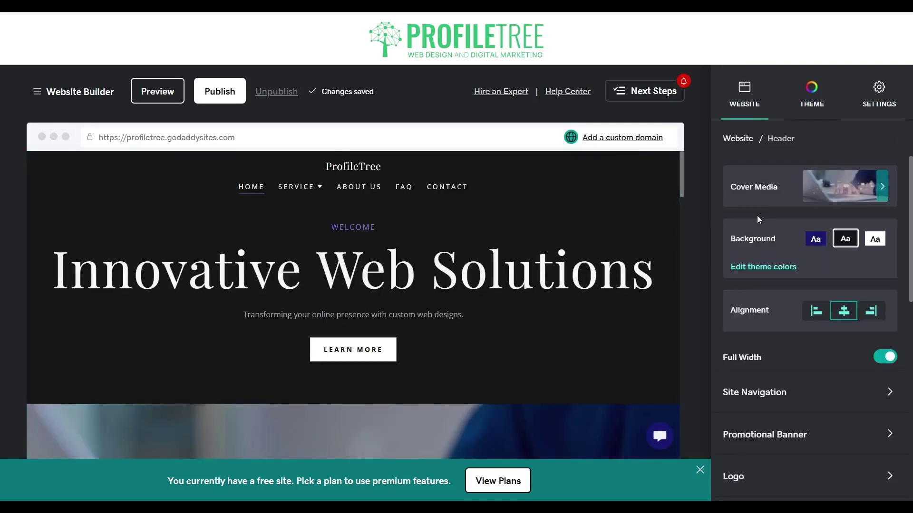
{"action": "left_click", "coordinate": [814, 243]}
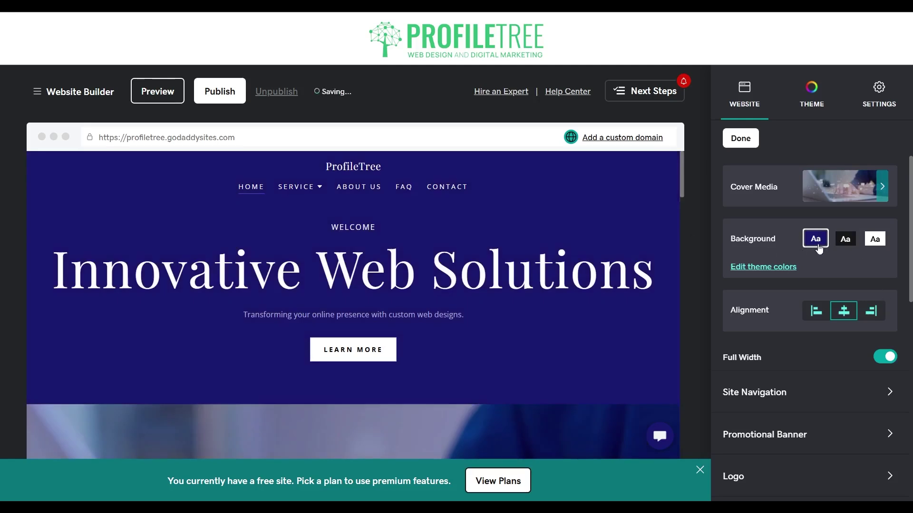
{"action": "left_click", "coordinate": [814, 312]}
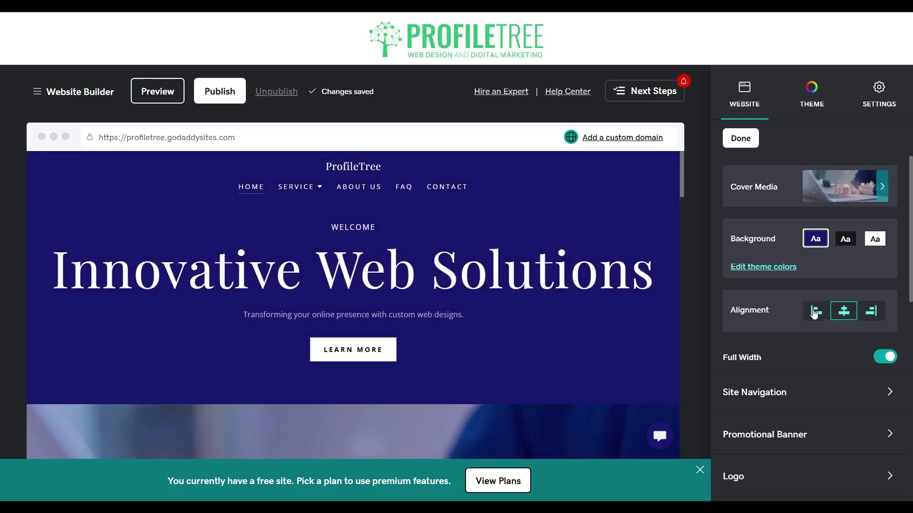
{"action": "left_click", "coordinate": [843, 312]}
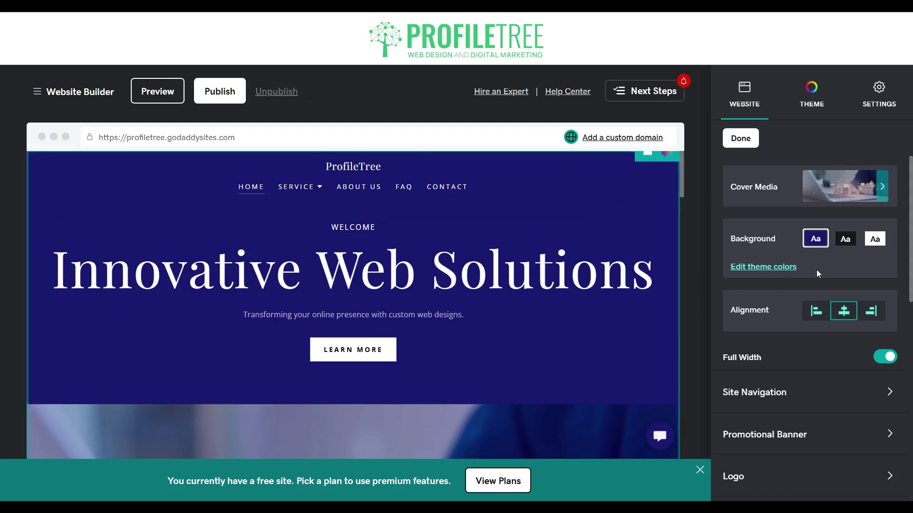
Step: Examine the header's site navigation option and the theme's primary and secondary button styles, and return to the page list
{"action": "scroll", "coordinate": [754, 299], "scroll_direction": "down", "scroll_amount": 1}
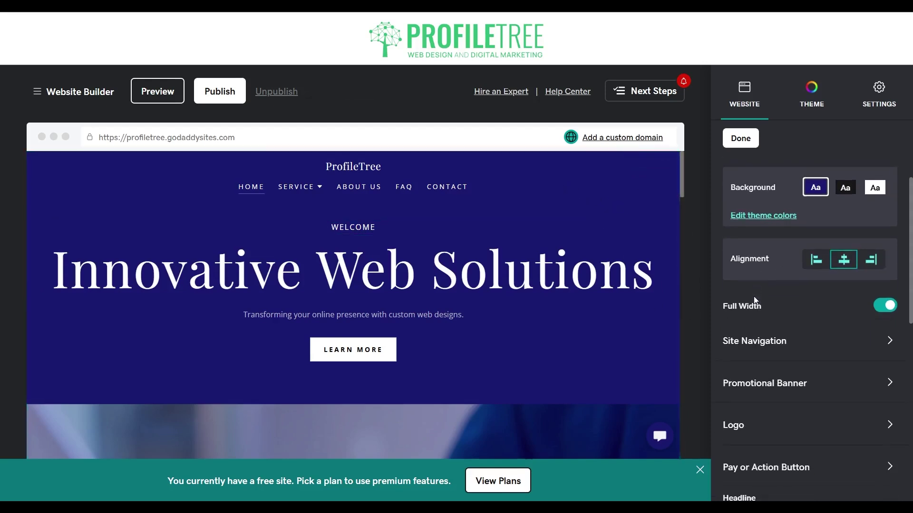
{"action": "left_click", "coordinate": [783, 347]}
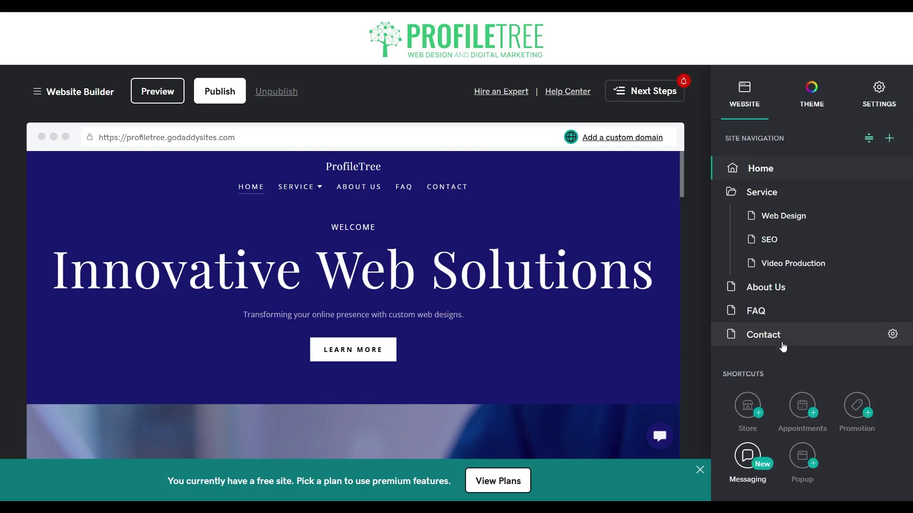
{"action": "left_click", "coordinate": [813, 104]}
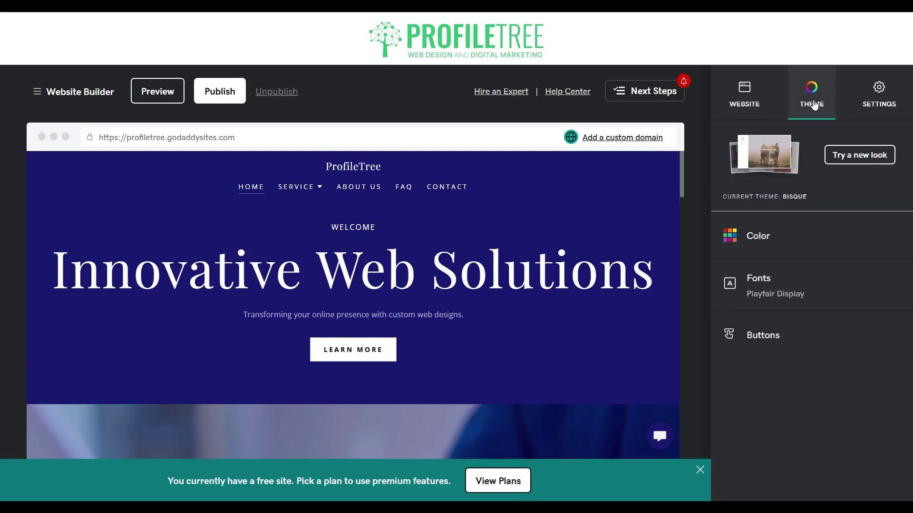
{"action": "left_click", "coordinate": [773, 330]}
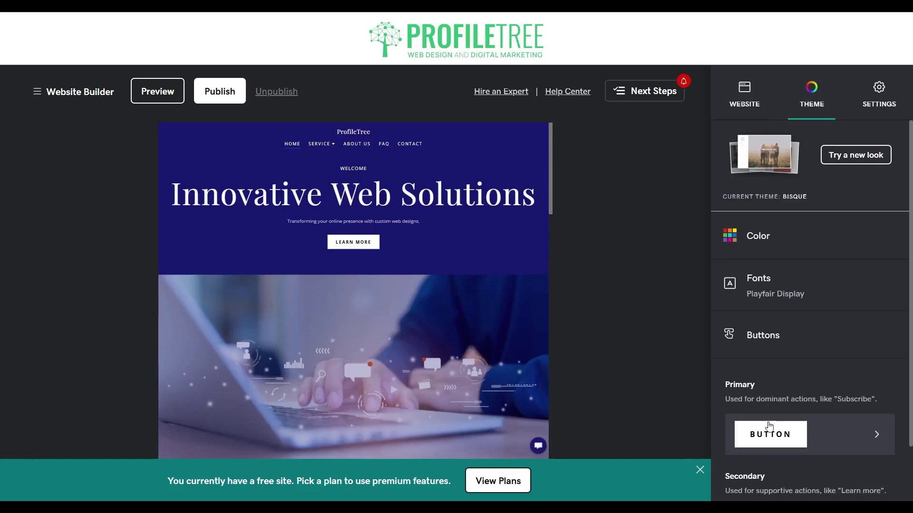
{"action": "scroll", "coordinate": [814, 430], "scroll_direction": "down", "scroll_amount": 2}
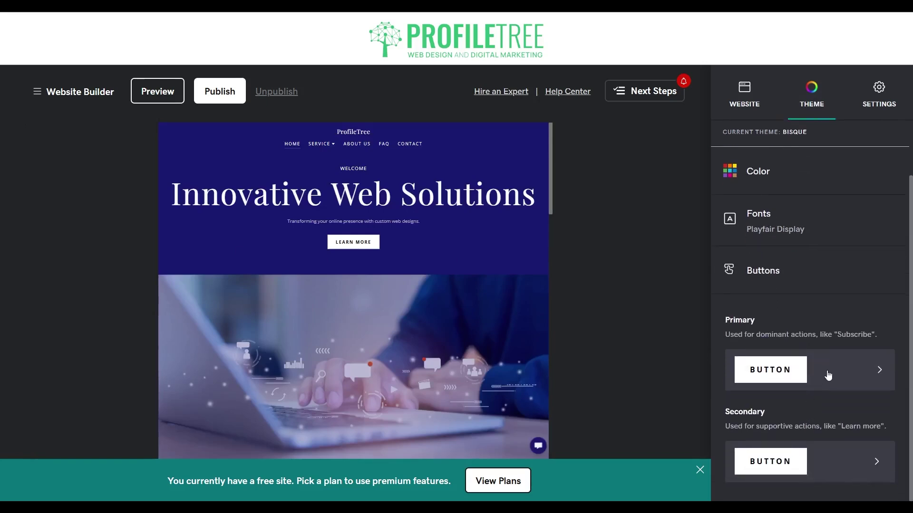
{"action": "scroll", "coordinate": [826, 375], "scroll_direction": "up", "scroll_amount": 2}
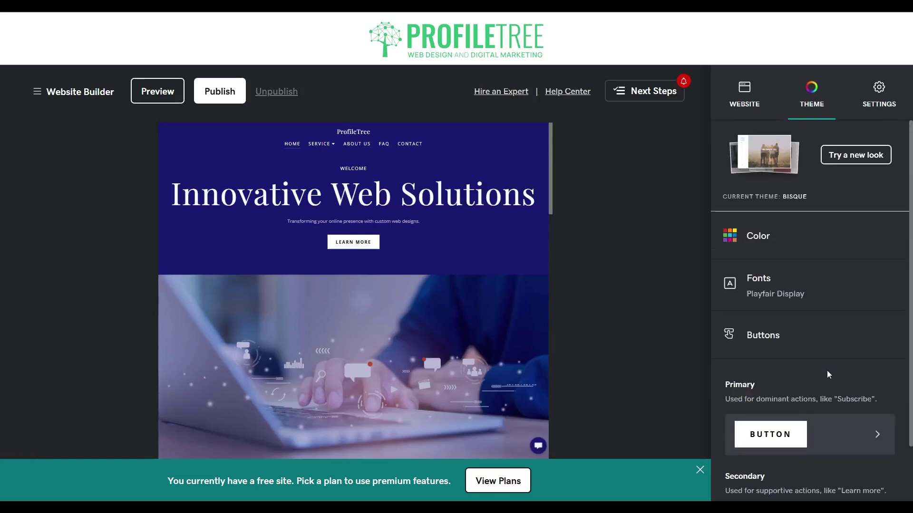
{"action": "left_click", "coordinate": [746, 101]}
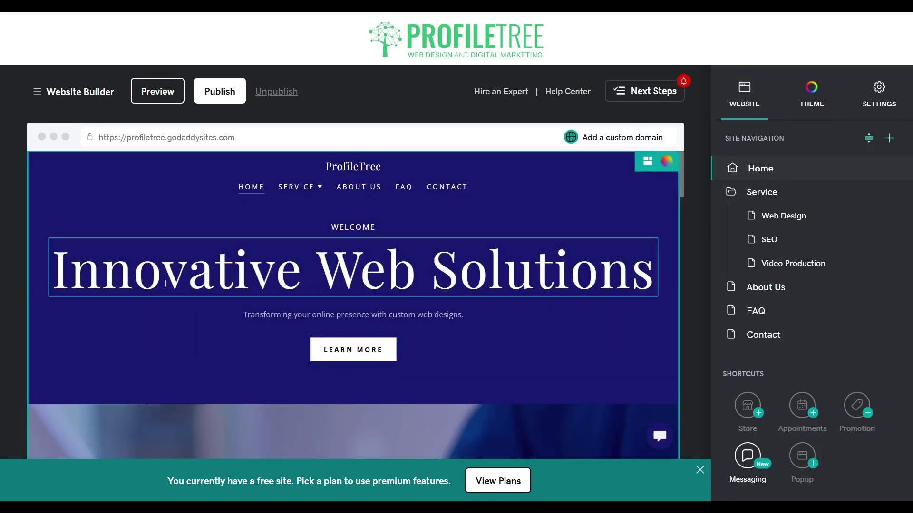
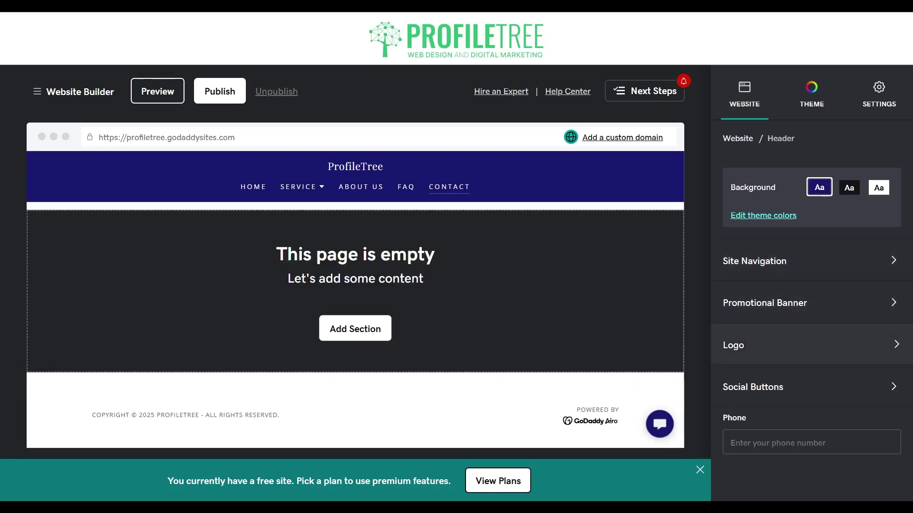
Step: Left-align the header logo and replace the text logo with an uploaded ProfileTree logo image
{"action": "left_click", "coordinate": [714, 349]}
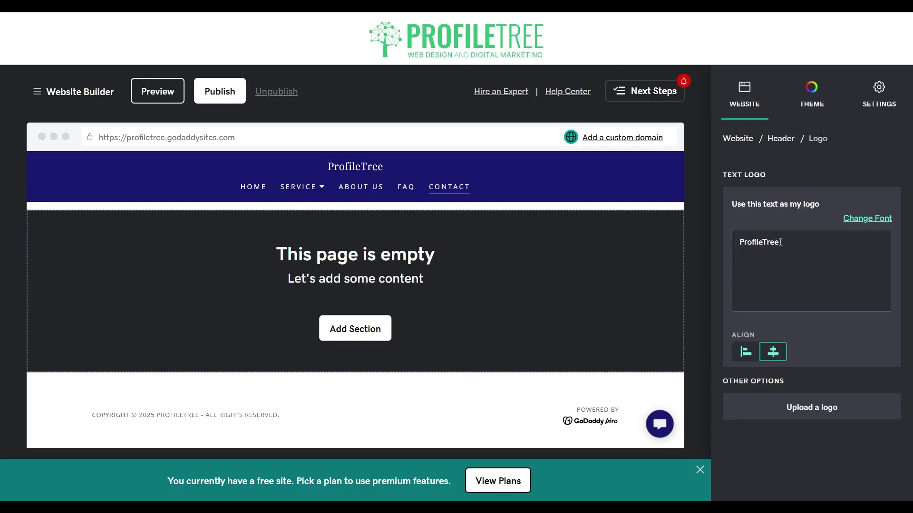
{"action": "left_click", "coordinate": [738, 356]}
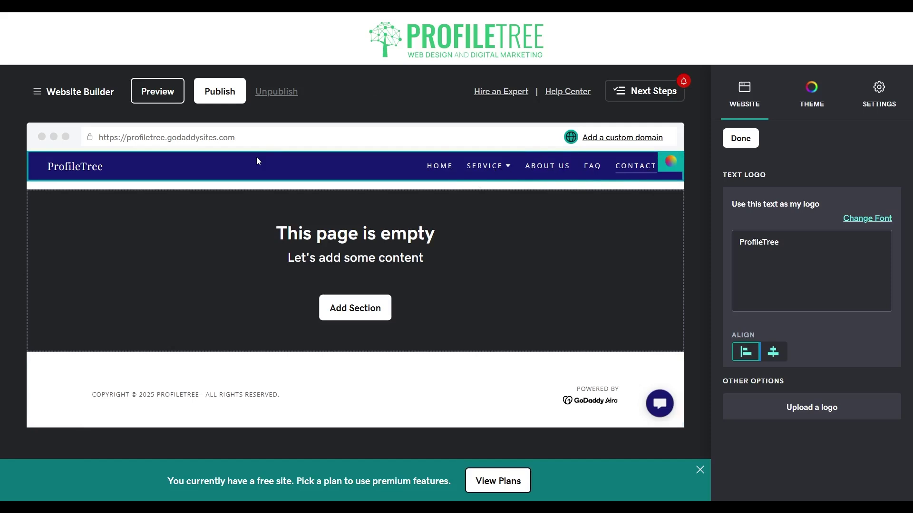
{"action": "left_click", "coordinate": [845, 408]}
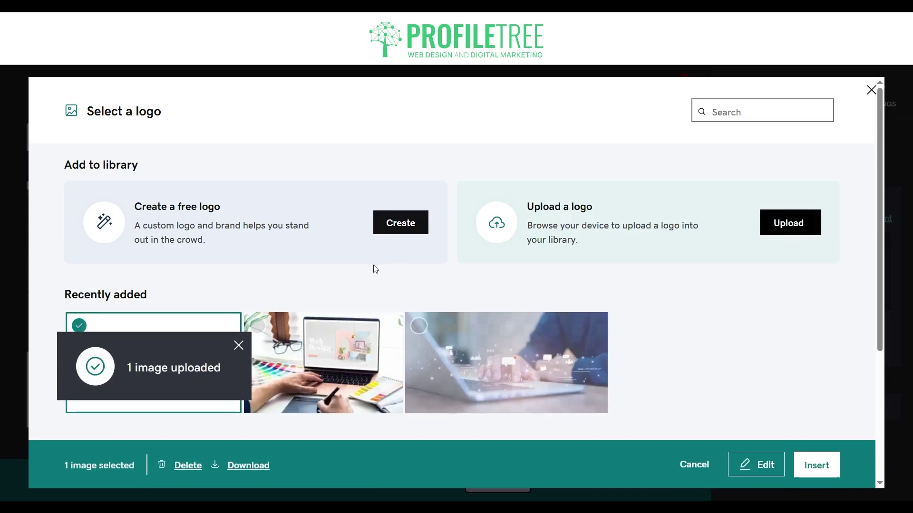
{"action": "left_click", "coordinate": [822, 468]}
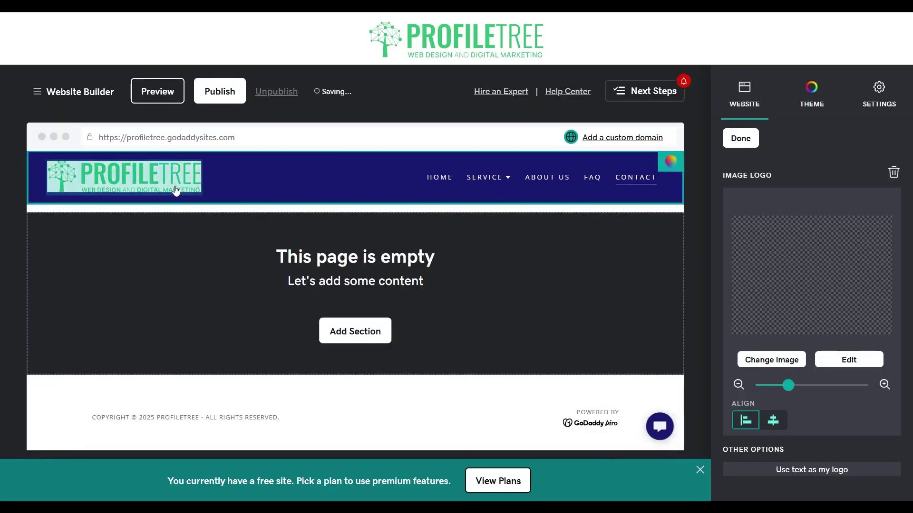
Step: Set the header background to the light theme color option
{"action": "left_click", "coordinate": [291, 187]}
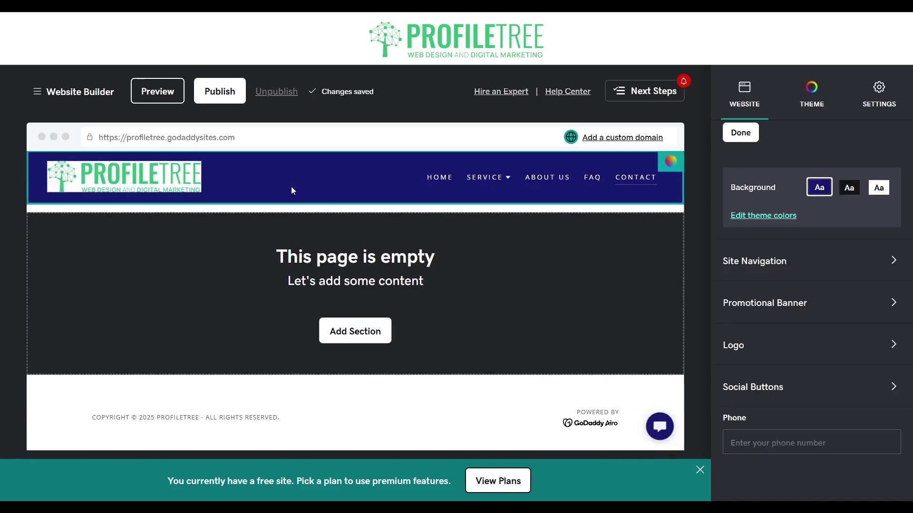
{"action": "left_click", "coordinate": [878, 188]}
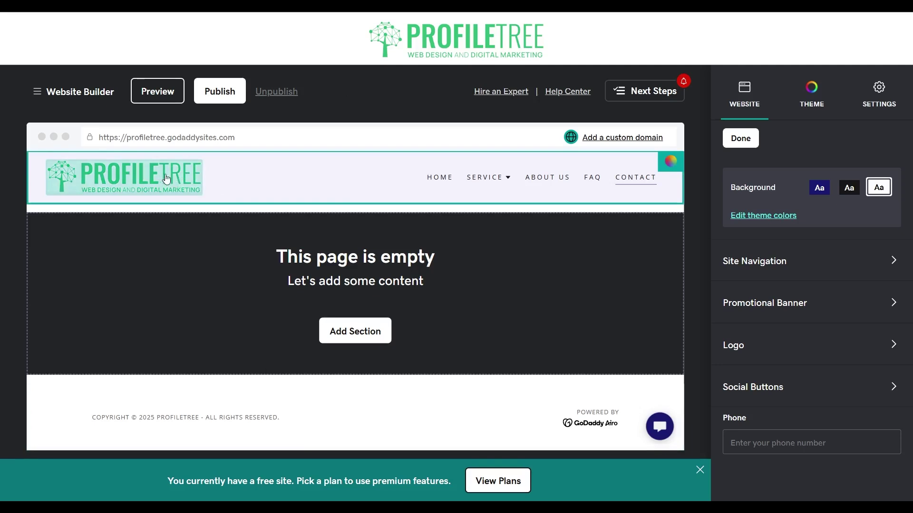
{"action": "mouse_move", "coordinate": [601, 143]}
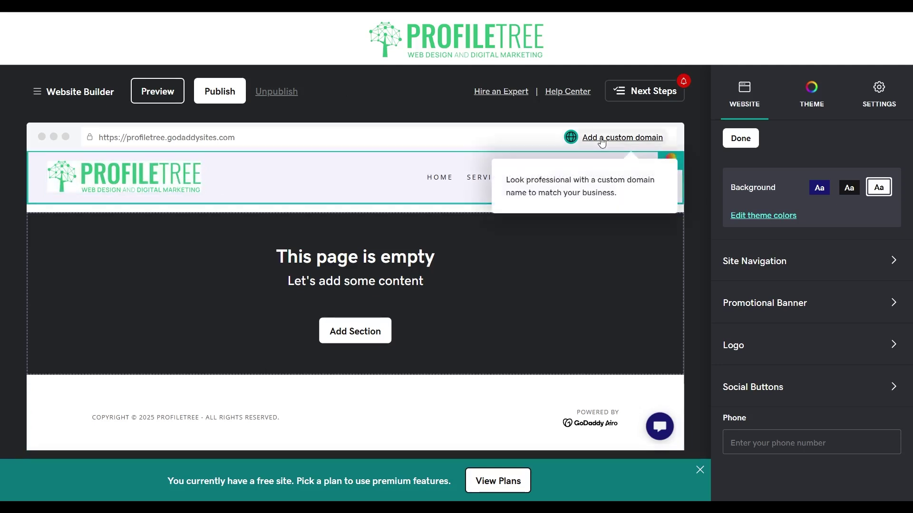
Step: Enable the header's social media icons and look over the Facebook, X, Instagram and YouTube link fields
{"action": "left_click", "coordinate": [811, 375]}
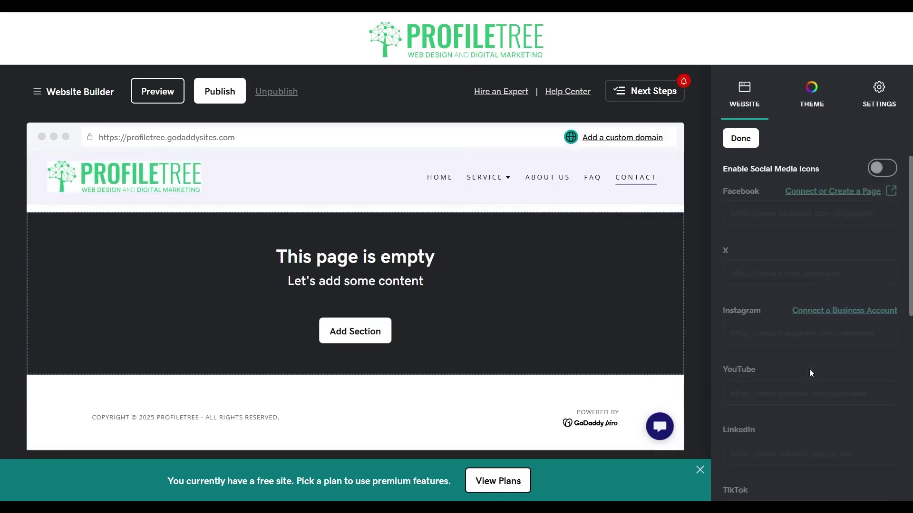
{"action": "left_click", "coordinate": [877, 170]}
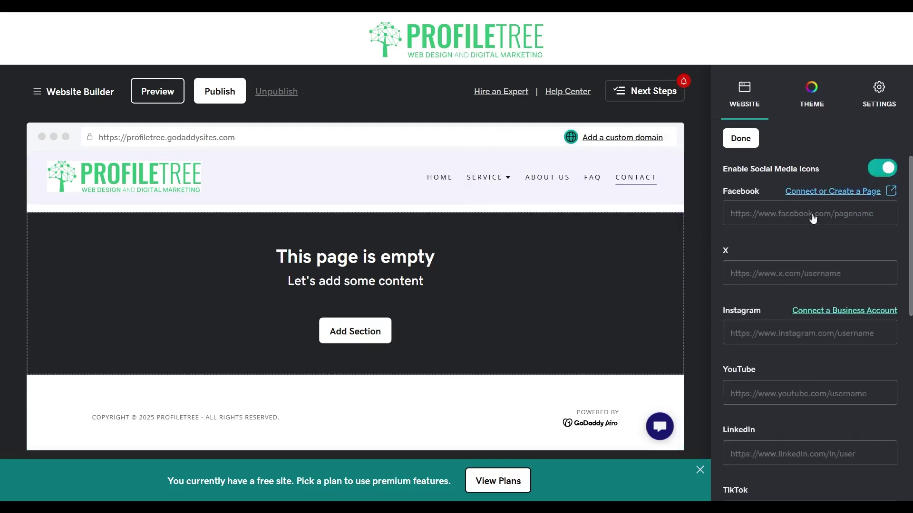
{"action": "left_click", "coordinate": [791, 217]}
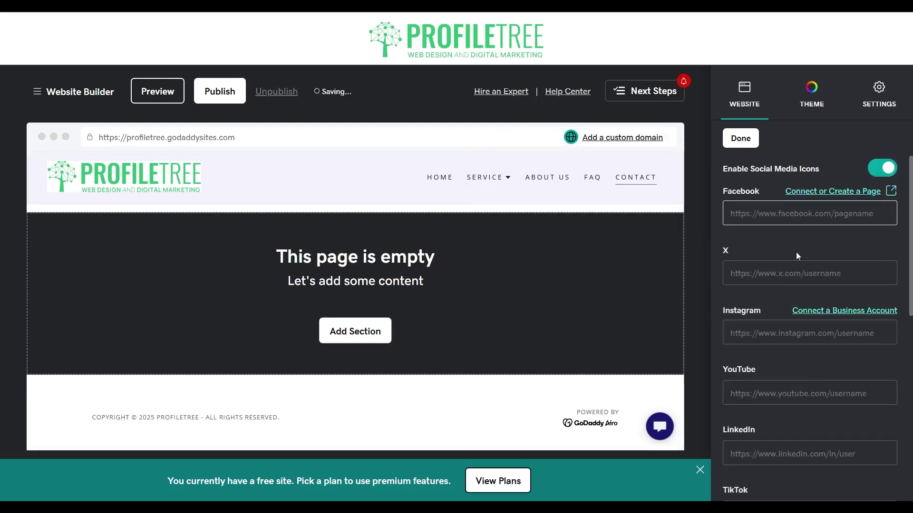
{"action": "left_click", "coordinate": [796, 272]}
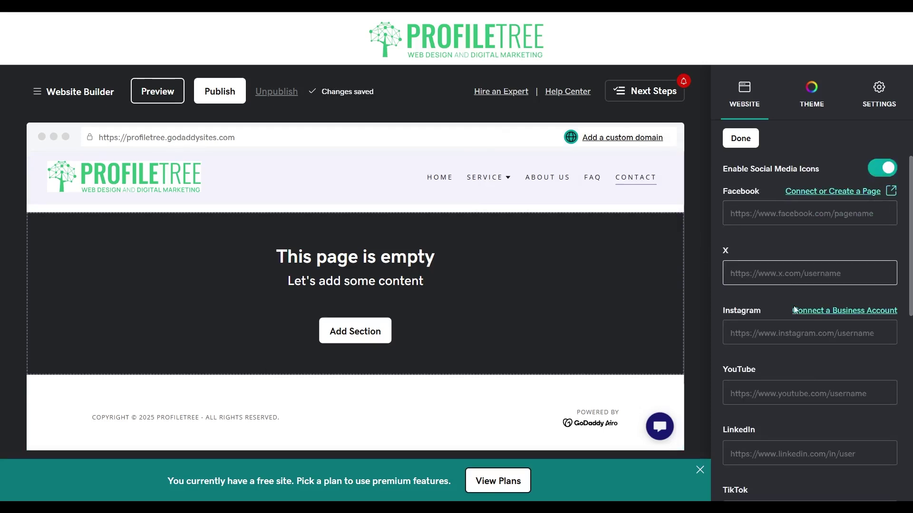
{"action": "left_click", "coordinate": [795, 333]}
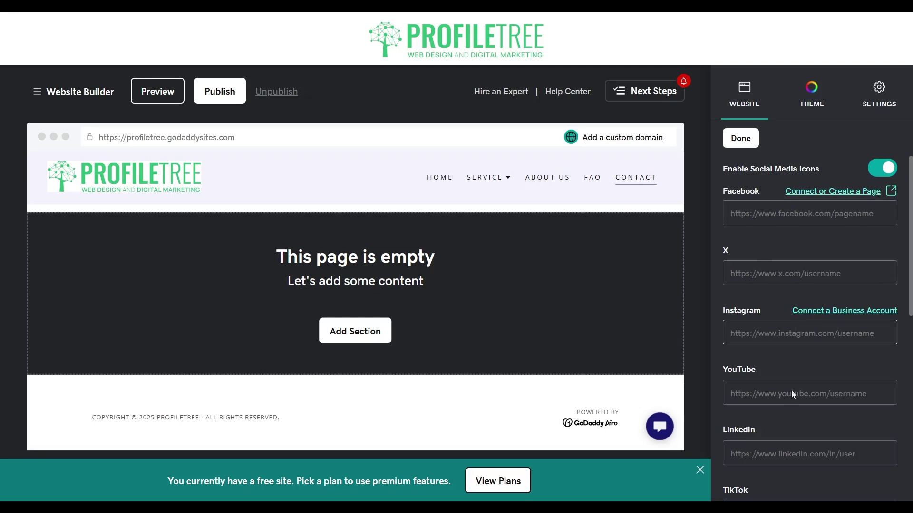
{"action": "left_click", "coordinate": [793, 394]}
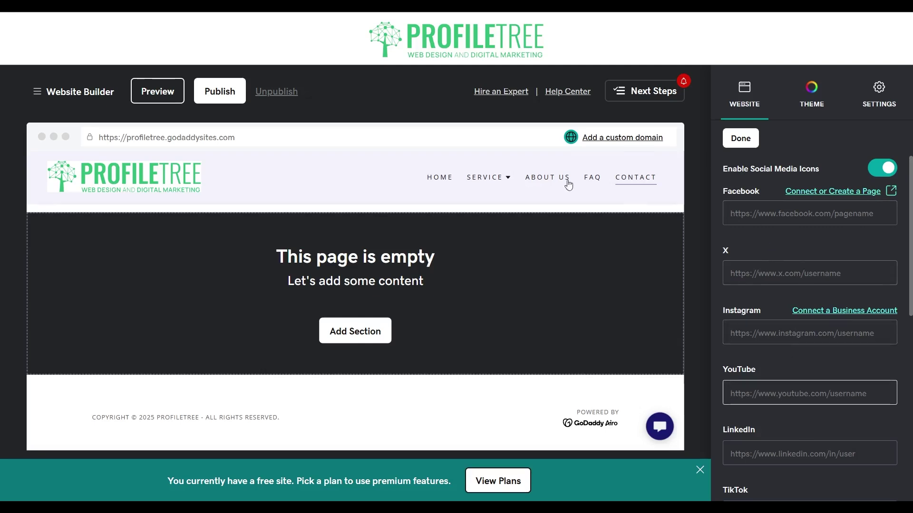
{"action": "mouse_move", "coordinate": [612, 143]}
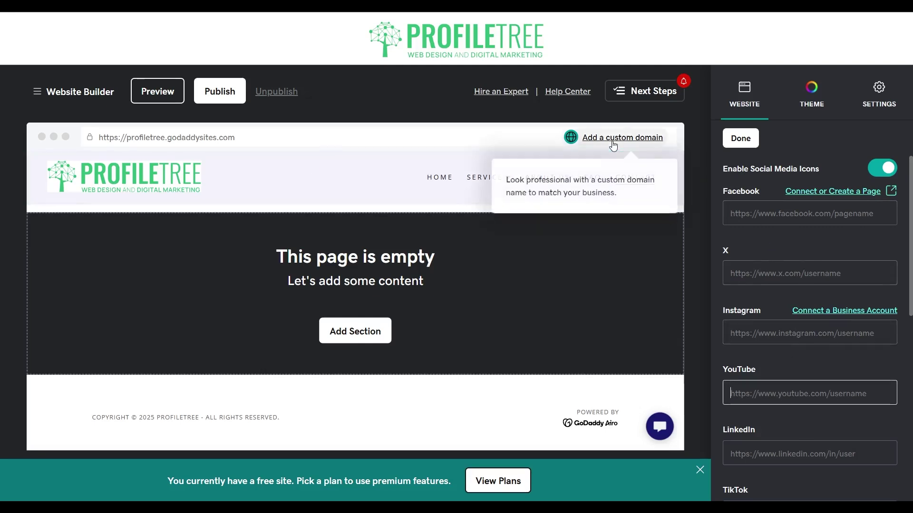
{"action": "left_click", "coordinate": [756, 143]}
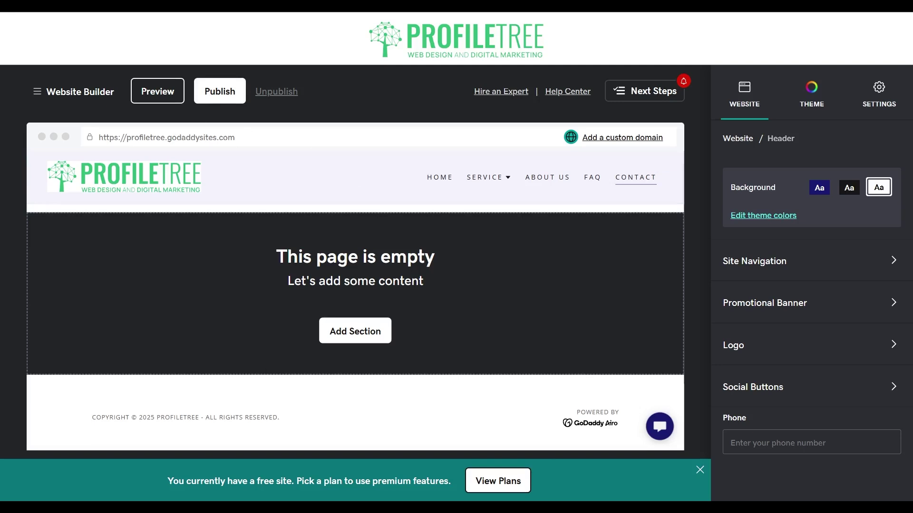
Step: Show the header's promotional banner and look over its custom message and seasonal decoration options
{"action": "left_click", "coordinate": [764, 303]}
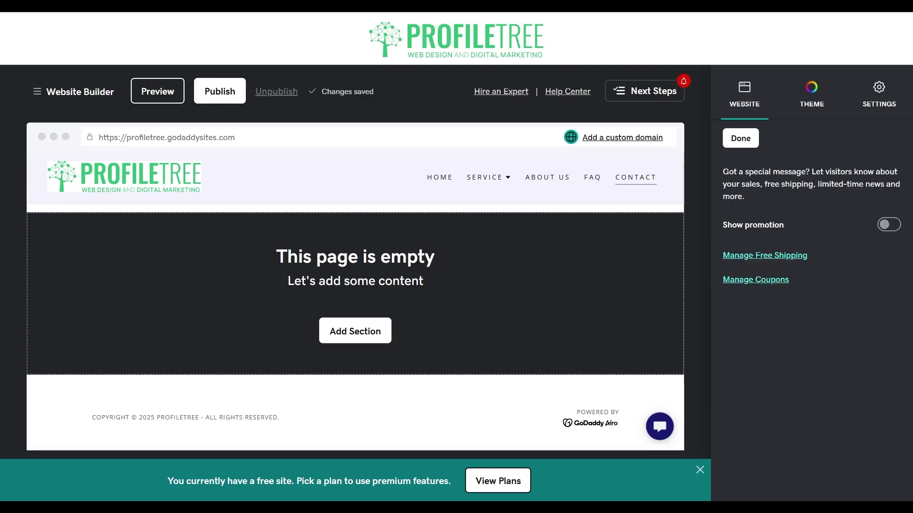
{"action": "left_click", "coordinate": [741, 138]}
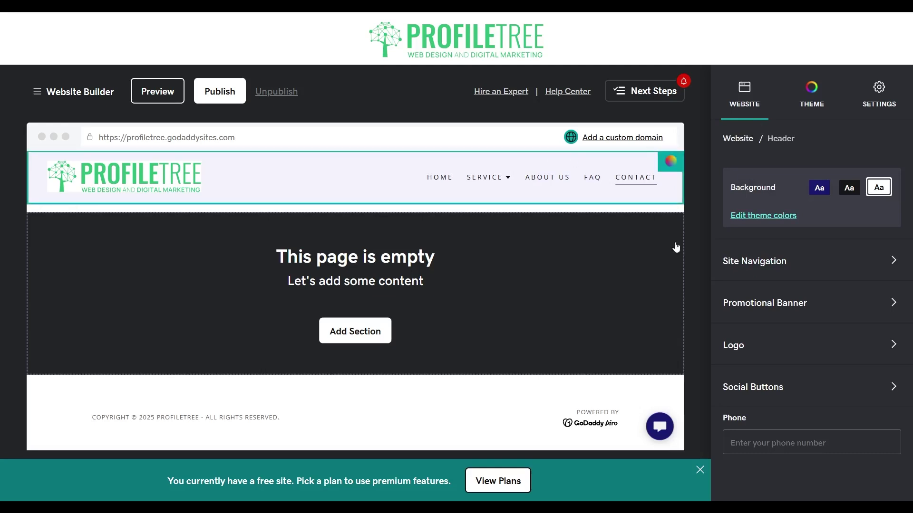
{"action": "left_click", "coordinate": [768, 299]}
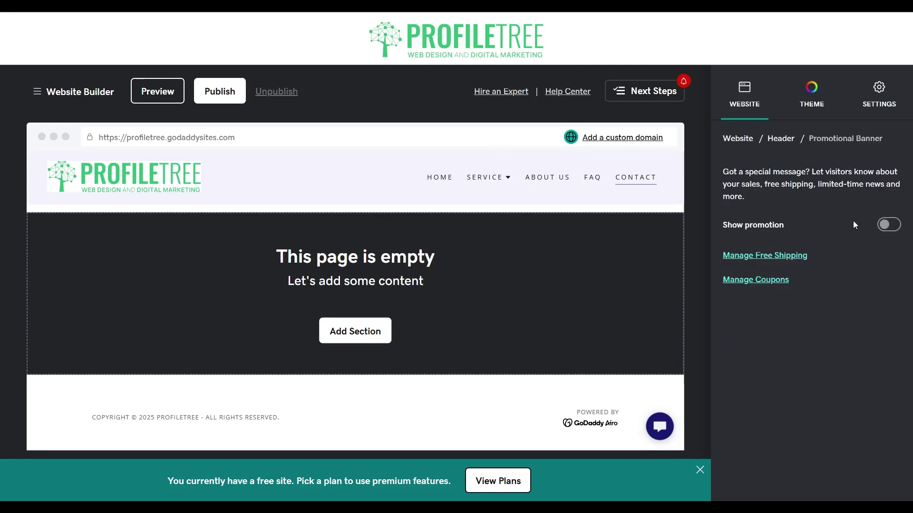
{"action": "left_click", "coordinate": [882, 224]}
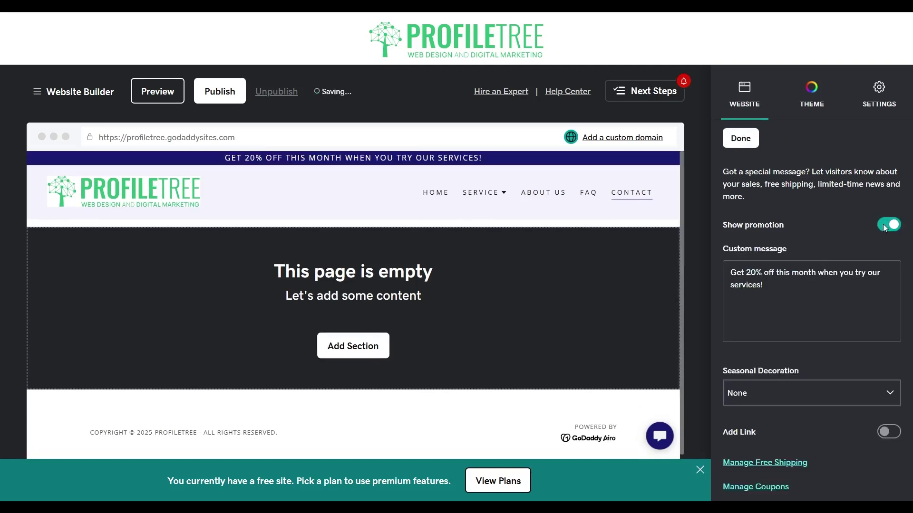
{"action": "left_click", "coordinate": [801, 304]}
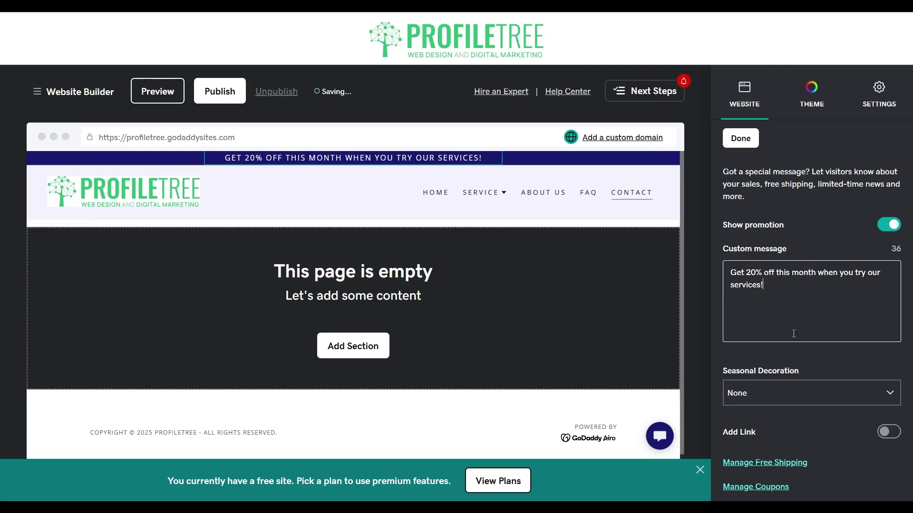
{"action": "left_click", "coordinate": [762, 395]}
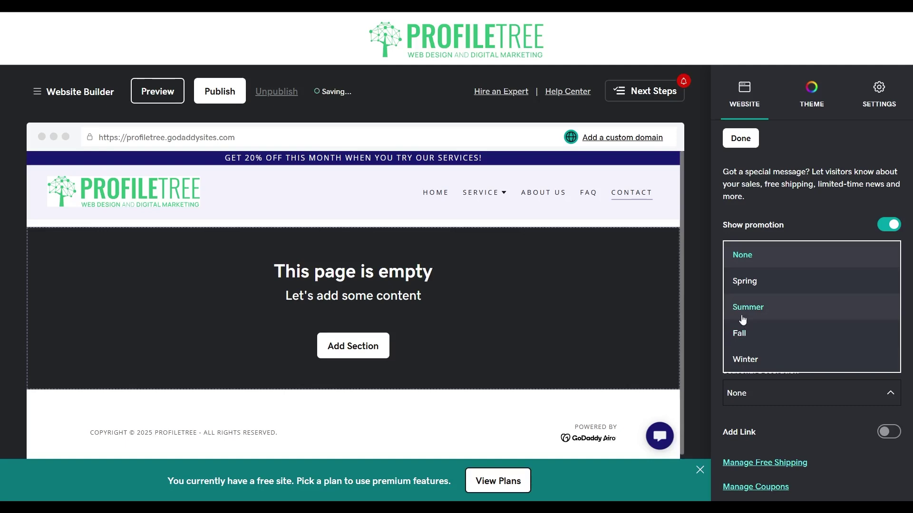
{"action": "left_click", "coordinate": [716, 300]}
Step: Add a link on the promotional banner to the top of the Contact page and look over the other link types
{"action": "left_click", "coordinate": [897, 433]}
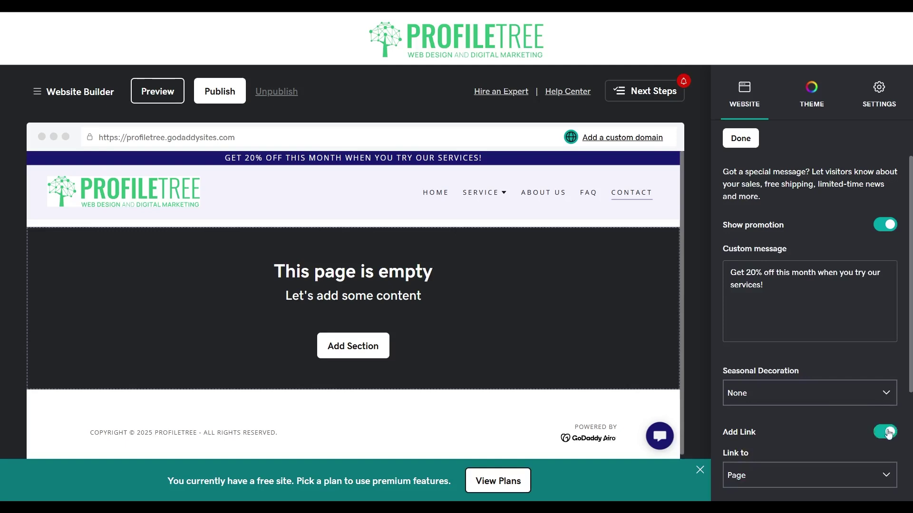
{"action": "scroll", "coordinate": [813, 442], "scroll_direction": "down", "scroll_amount": 2}
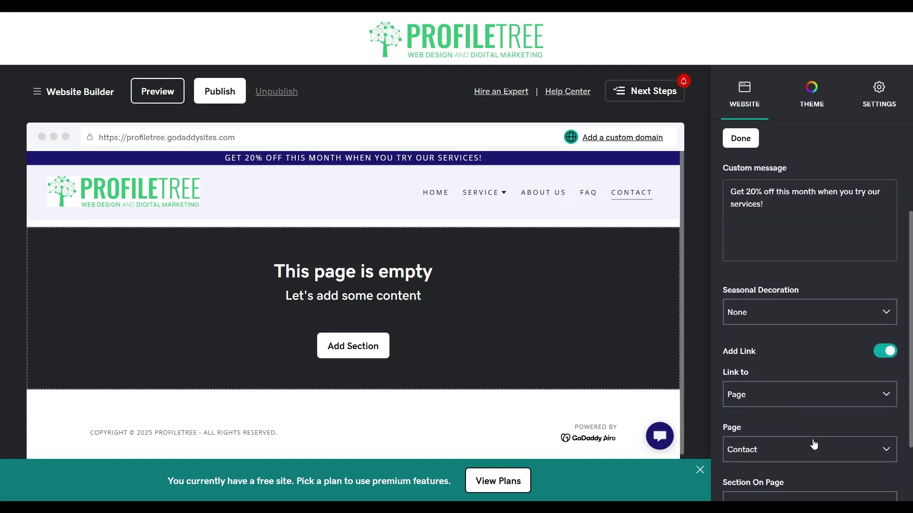
{"action": "left_click", "coordinate": [780, 391]}
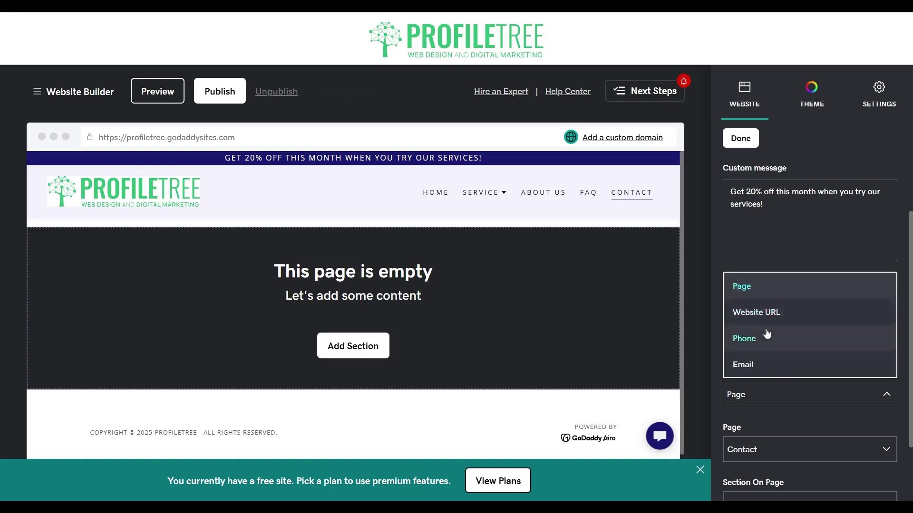
{"action": "left_click", "coordinate": [737, 423]}
{"action": "scroll", "coordinate": [736, 421], "scroll_direction": "down", "scroll_amount": 2}
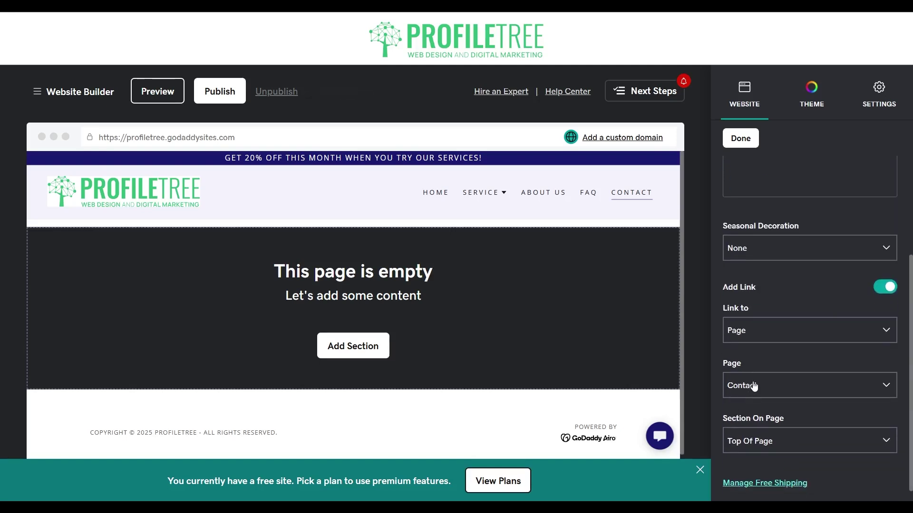
{"action": "left_click", "coordinate": [777, 438]}
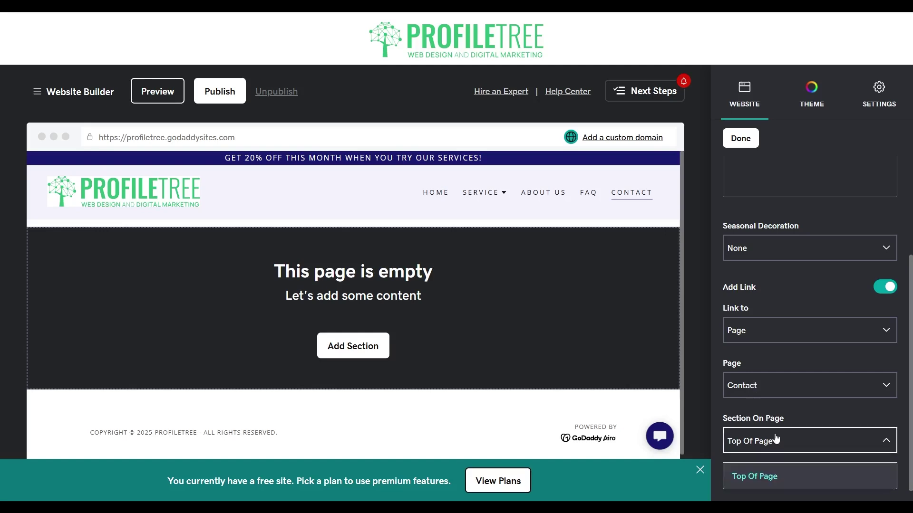
{"action": "scroll", "coordinate": [752, 363], "scroll_direction": "down", "scroll_amount": 1}
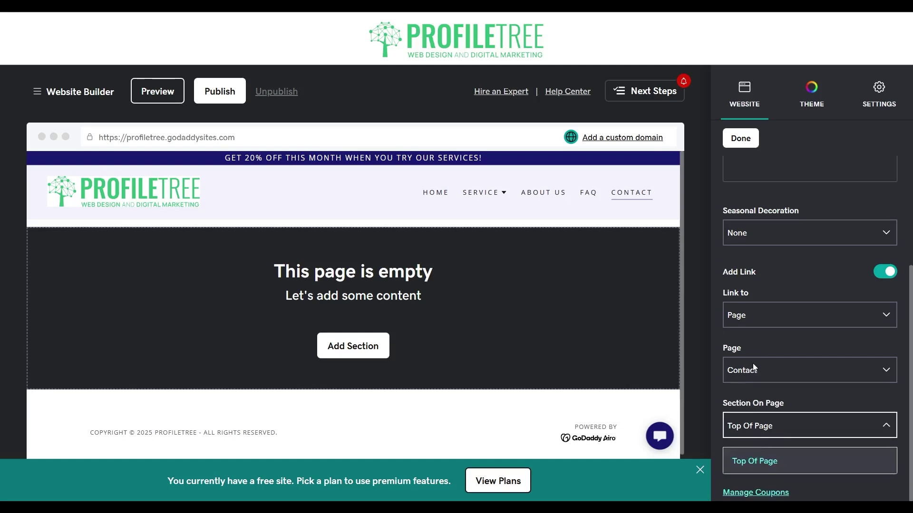
{"action": "left_click", "coordinate": [783, 396]}
Step: Replace the promotional banner's custom message with "Contact us now to get a quote on a website"
{"action": "scroll", "coordinate": [783, 396], "scroll_direction": "up", "scroll_amount": 2}
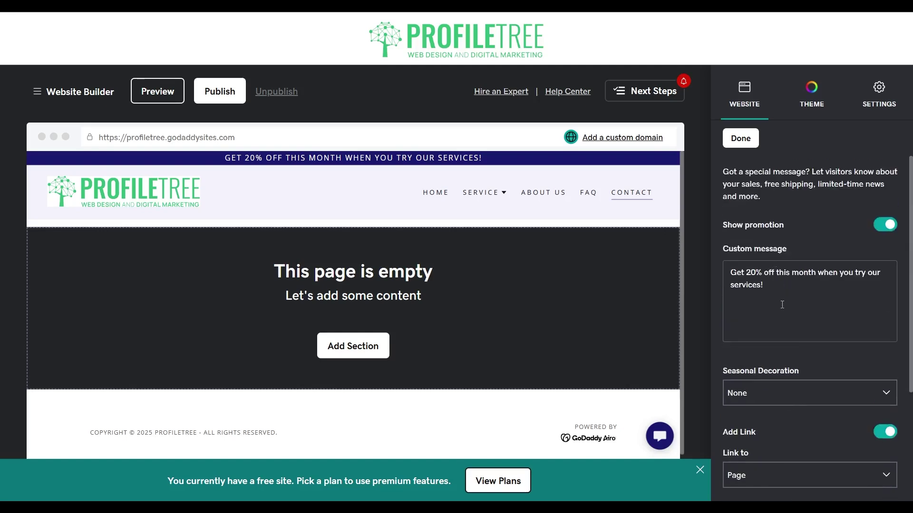
{"action": "left_click_drag", "start_coordinate": [782, 305], "coordinate": [720, 275]}
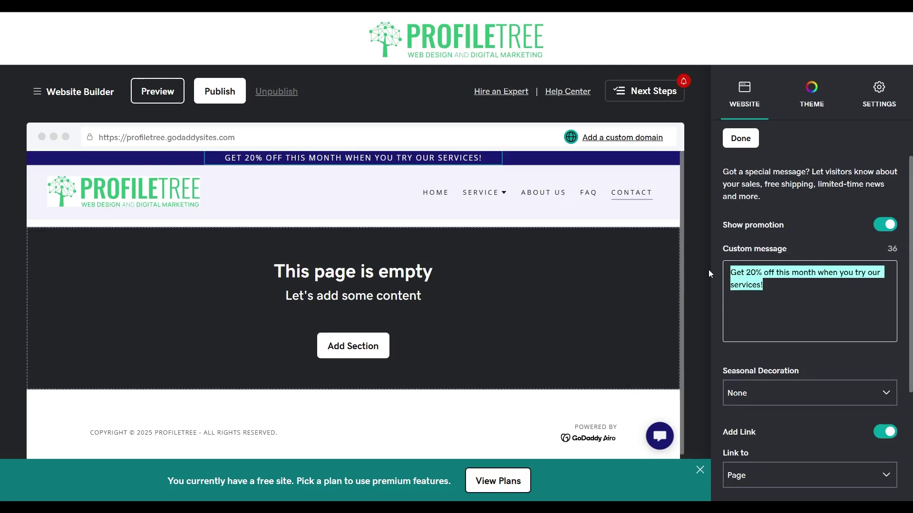
{"action": "type", "text": "Contact"}
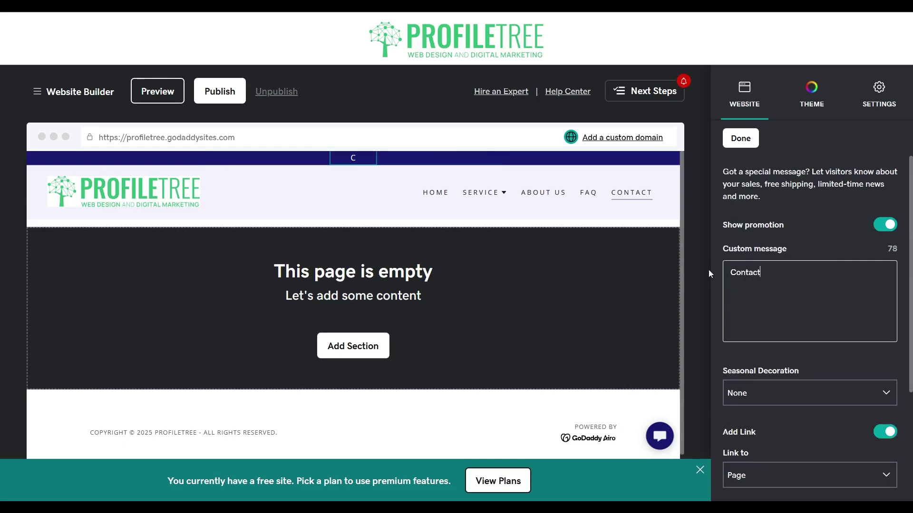
{"action": "type", "text": " us now"}
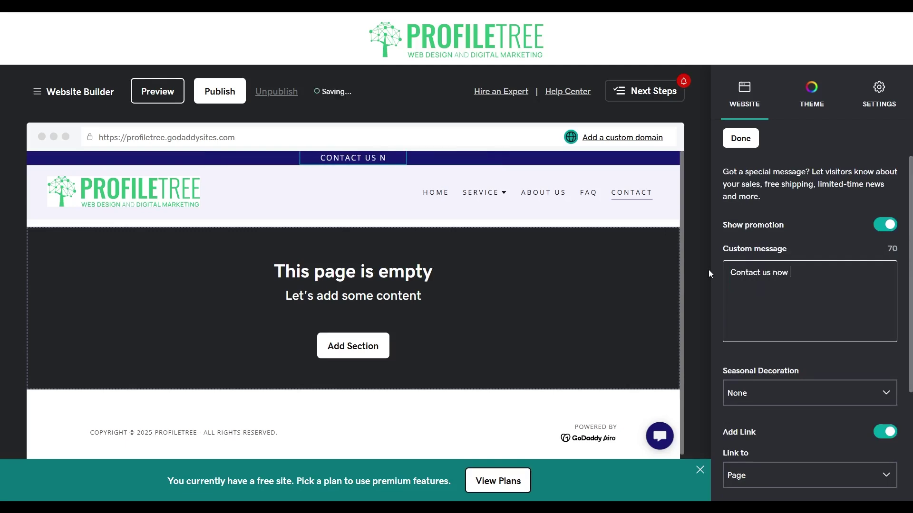
{"action": "type", "text": " to "}
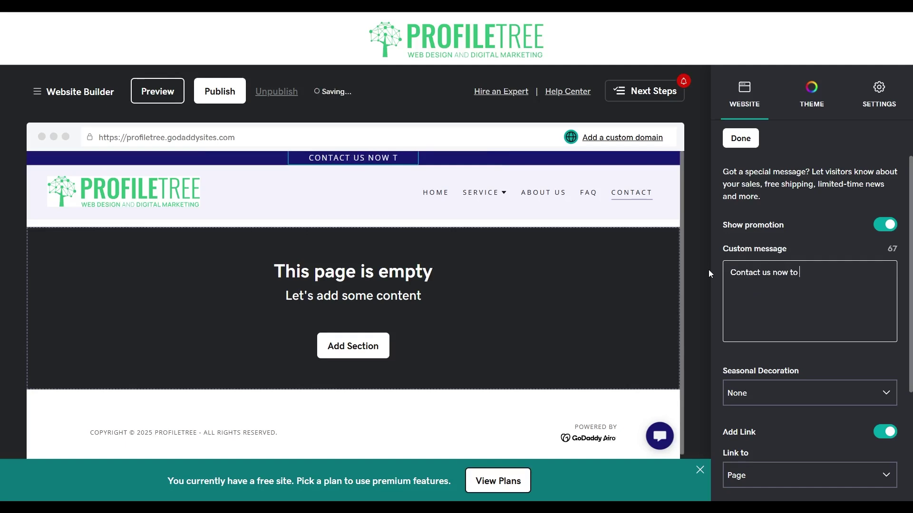
{"action": "type", "text": "get a quote on a website"}
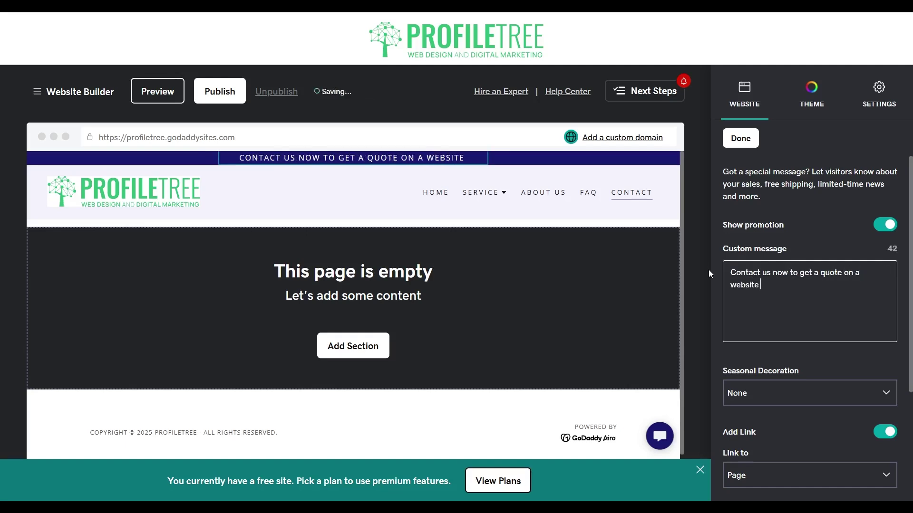
{"action": "left_click", "coordinate": [741, 138]}
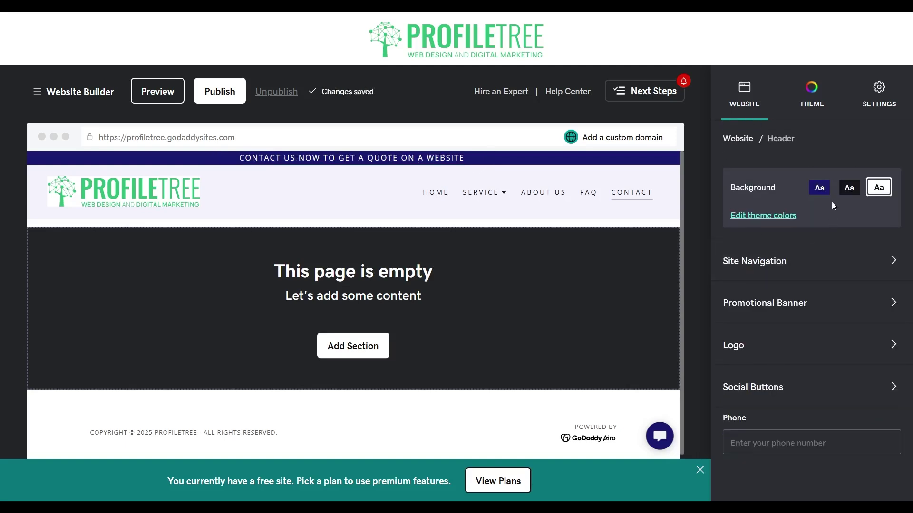
Step: Set the header background to the black color option
{"action": "left_click", "coordinate": [849, 190]}
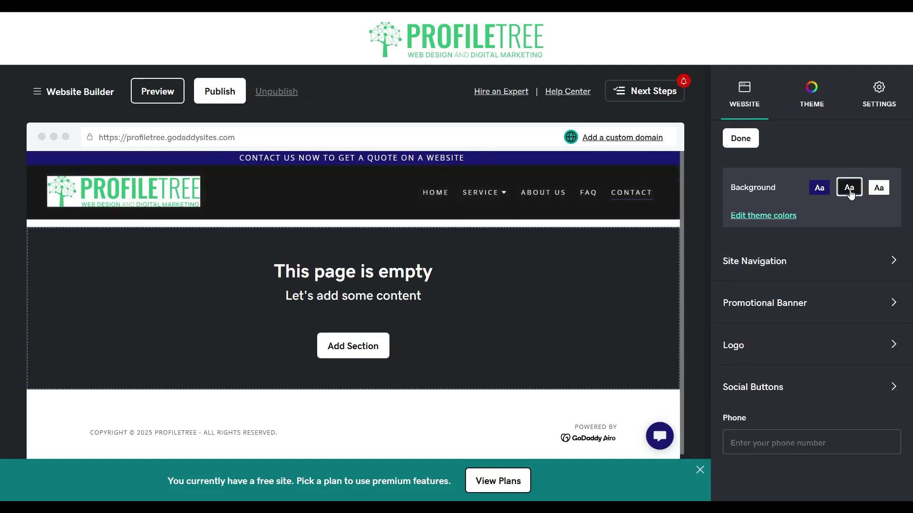
Step: Set the header background to the white color option and review the promotional banner's message and link settings
{"action": "left_click", "coordinate": [878, 190]}
{"action": "left_click", "coordinate": [811, 309]}
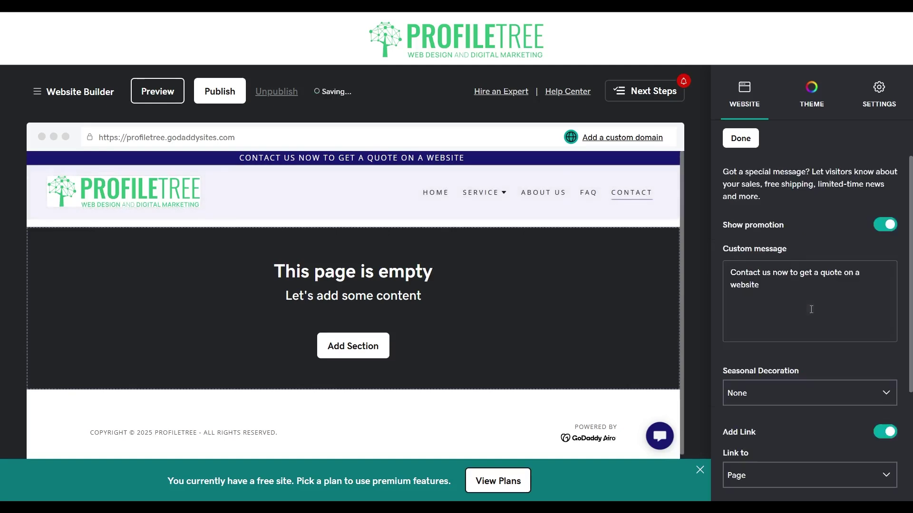
{"action": "scroll", "coordinate": [768, 277], "scroll_direction": "down", "scroll_amount": 4}
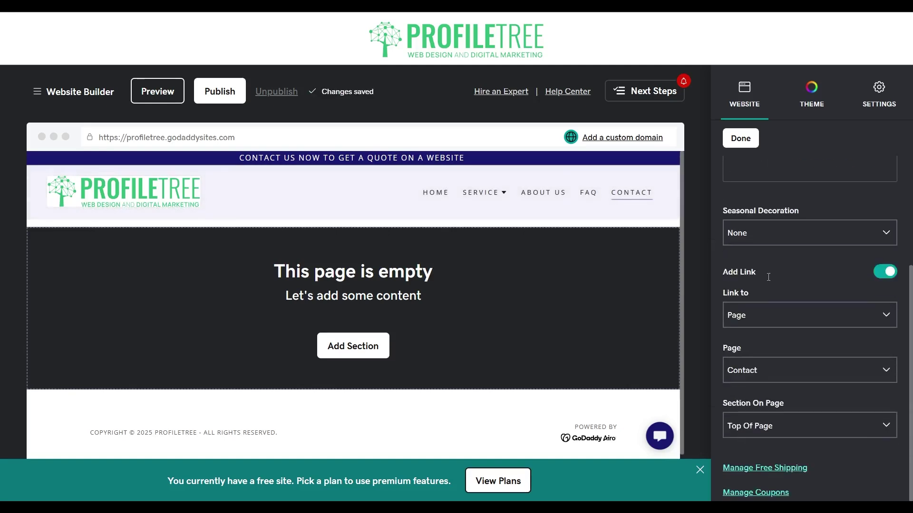
{"action": "left_click", "coordinate": [801, 105]}
{"action": "left_click", "coordinate": [763, 110]}
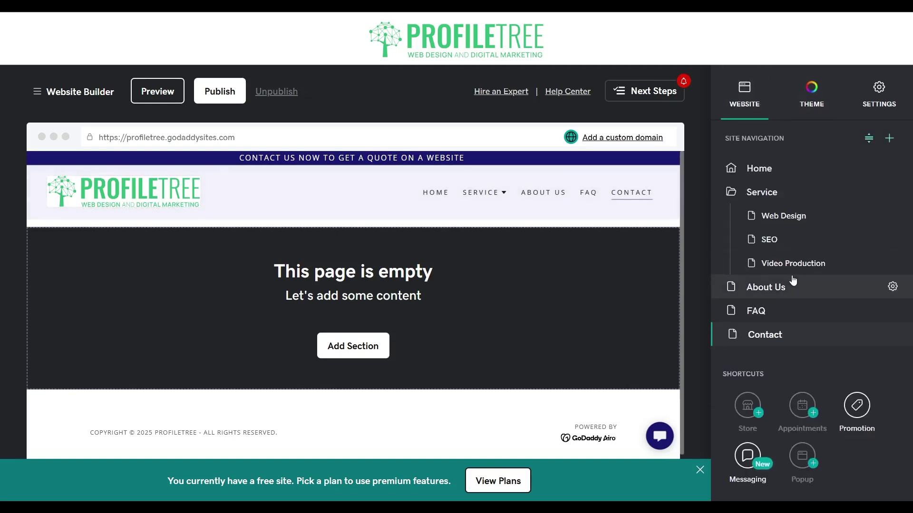
Step: Set the website theme's custom color to black, #000000
{"action": "left_click", "coordinate": [811, 97]}
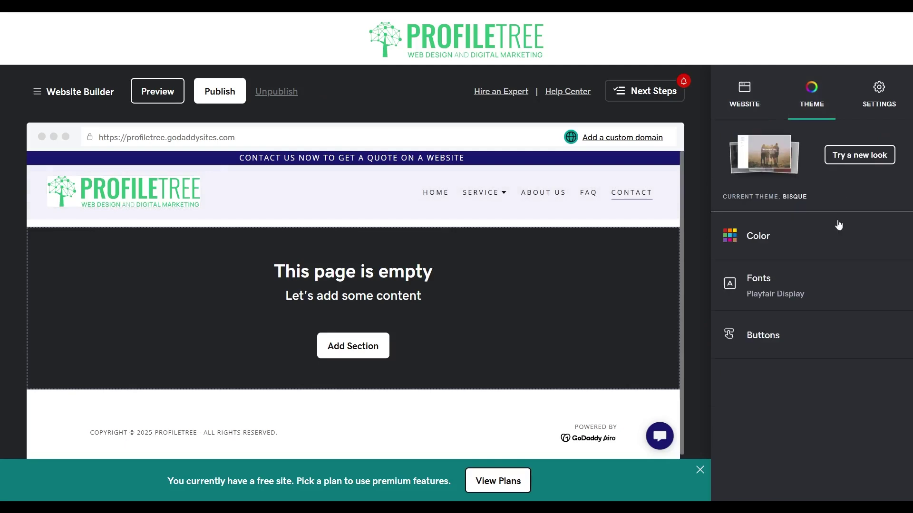
{"action": "left_click", "coordinate": [773, 264]}
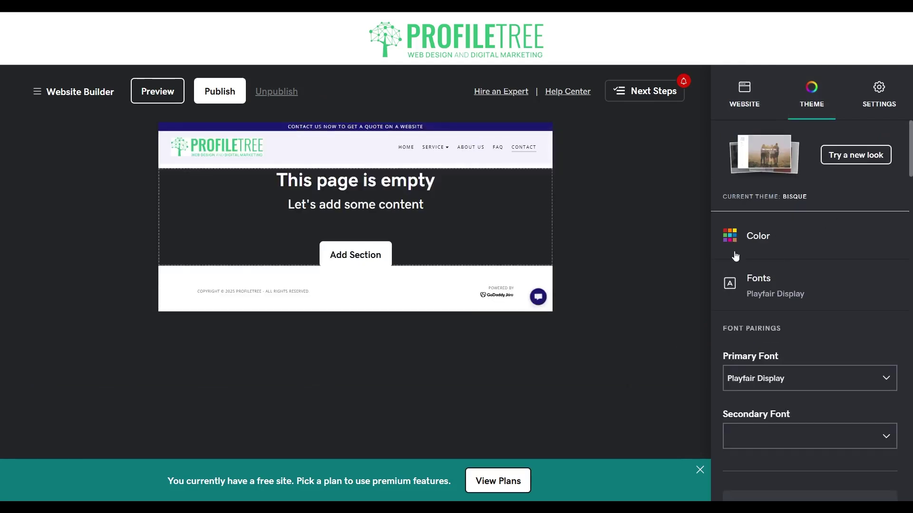
{"action": "left_click", "coordinate": [782, 246]}
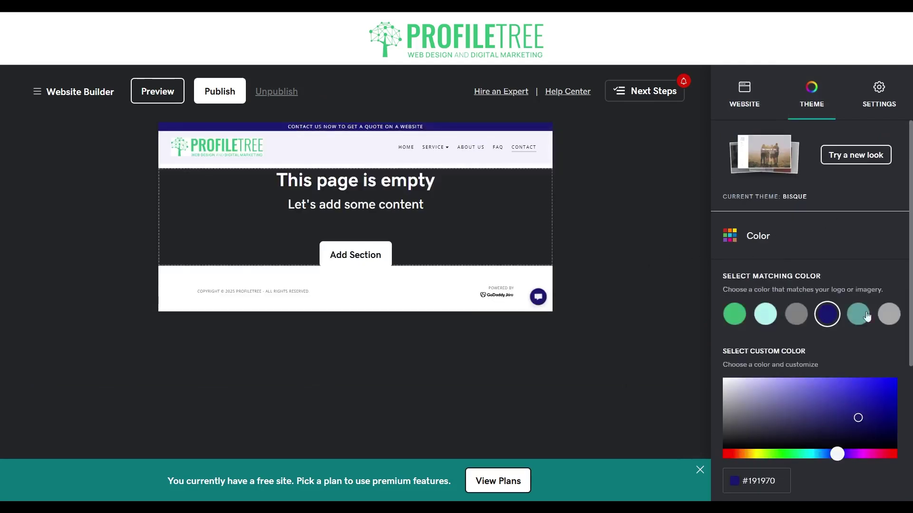
{"action": "left_click", "coordinate": [723, 448]}
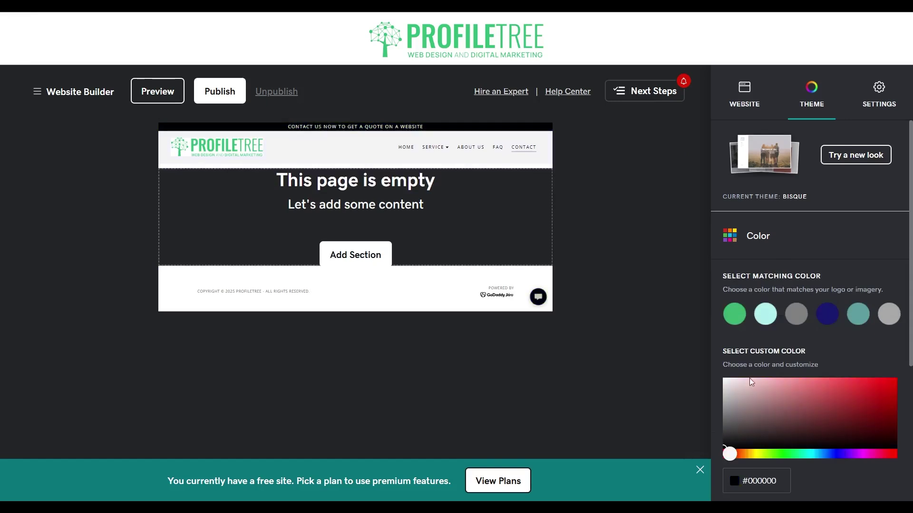
{"action": "left_click", "coordinate": [815, 236]}
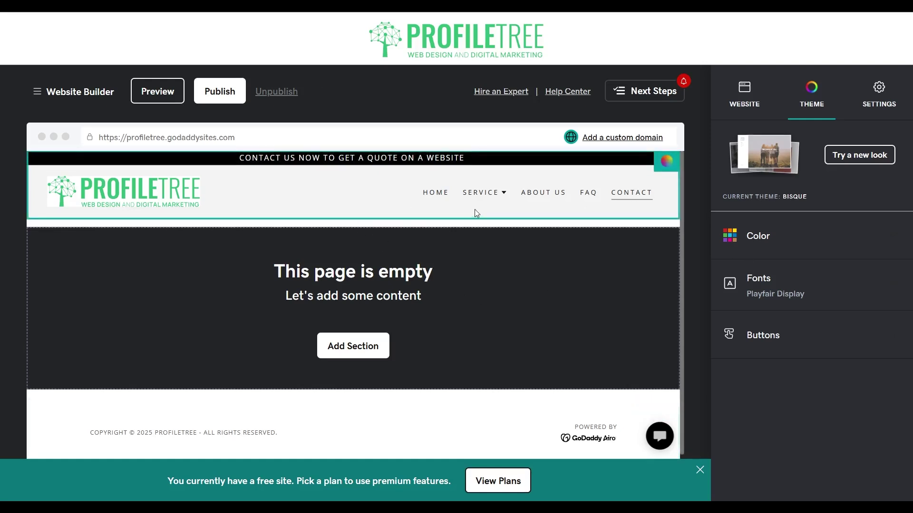
Step: Try Adamina as the primary font of the website theme
{"action": "left_click", "coordinate": [805, 295]}
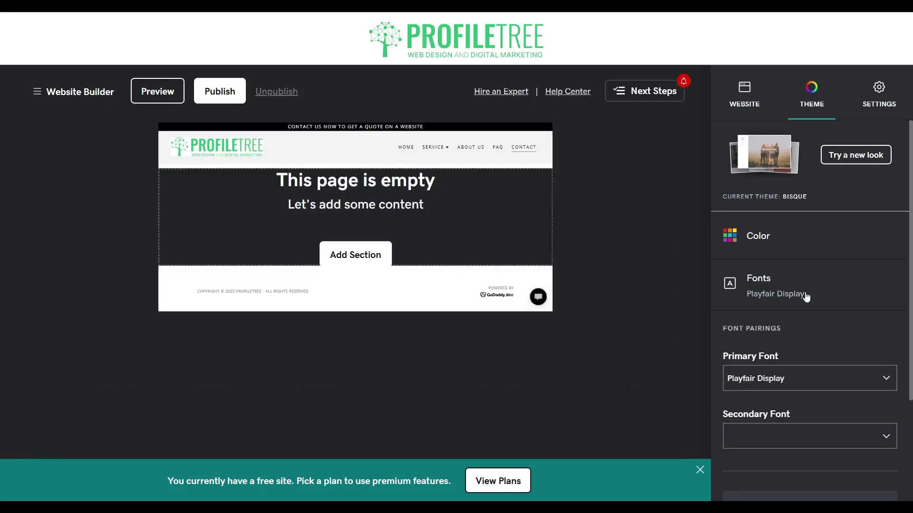
{"action": "scroll", "coordinate": [790, 379], "scroll_direction": "down", "scroll_amount": 1}
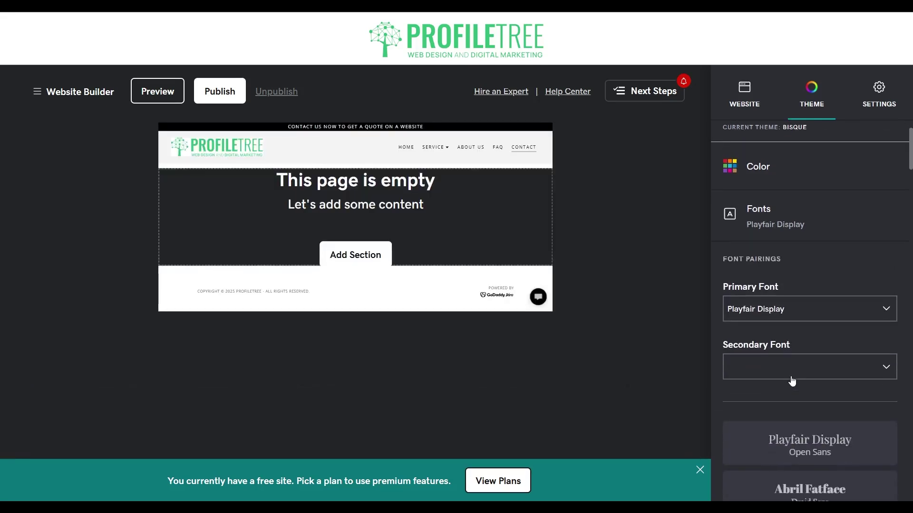
{"action": "left_click", "coordinate": [790, 322]}
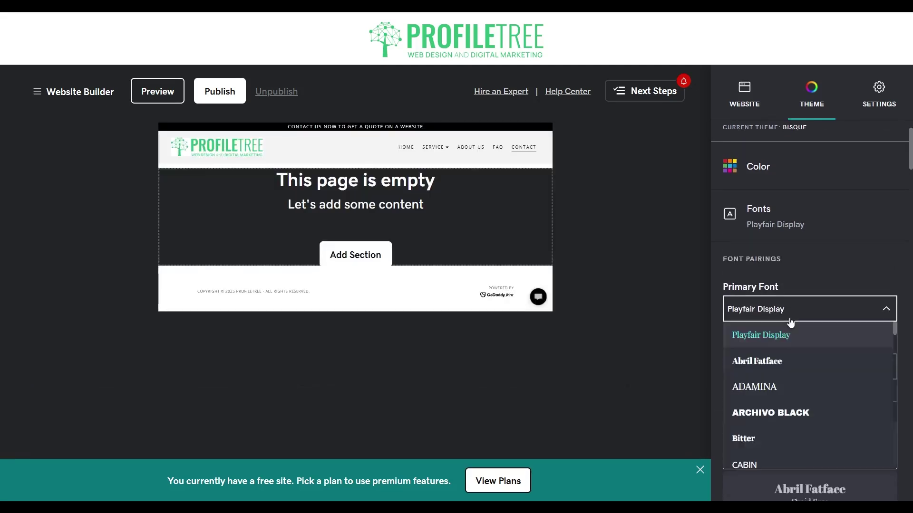
{"action": "left_click", "coordinate": [784, 391]}
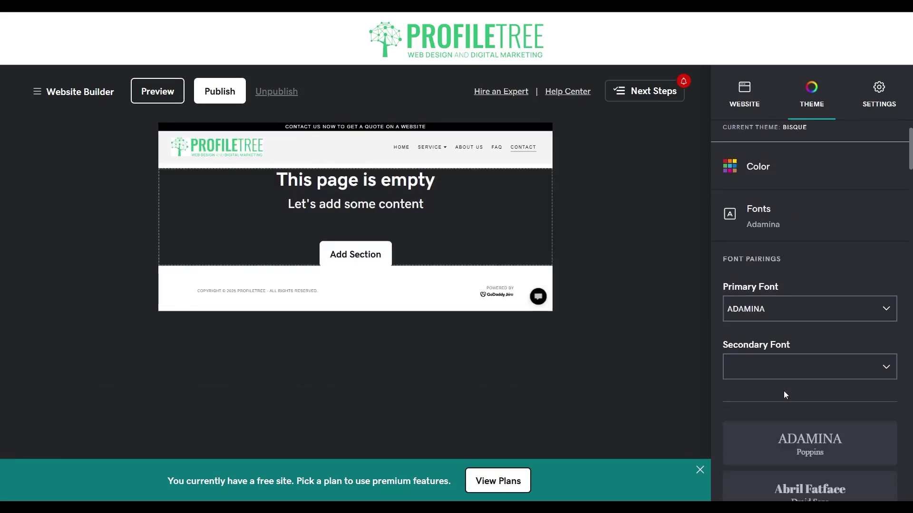
Step: Try Caveat Brush as the theme's primary font after browsing the available fonts
{"action": "left_click", "coordinate": [768, 318]}
{"action": "scroll", "coordinate": [768, 354], "scroll_direction": "down", "scroll_amount": 1}
{"action": "scroll", "coordinate": [768, 354], "scroll_direction": "down", "scroll_amount": 1}
{"action": "scroll", "coordinate": [768, 357], "scroll_direction": "up", "scroll_amount": 1}
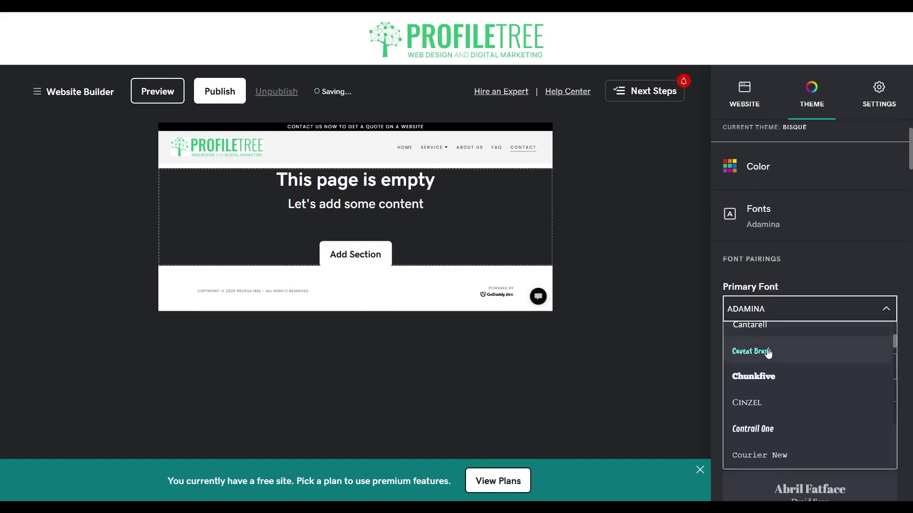
{"action": "left_click", "coordinate": [769, 357]}
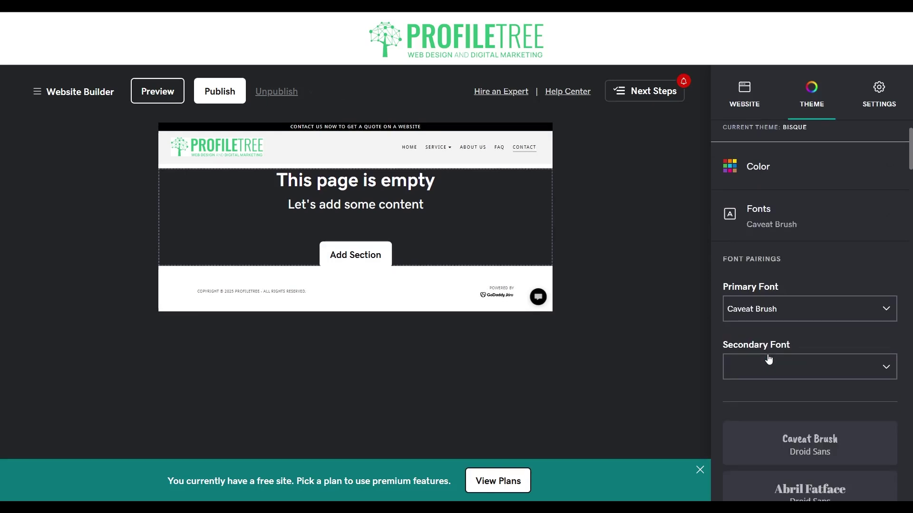
Step: Try Contrail One as the theme's primary font
{"action": "left_click", "coordinate": [764, 311]}
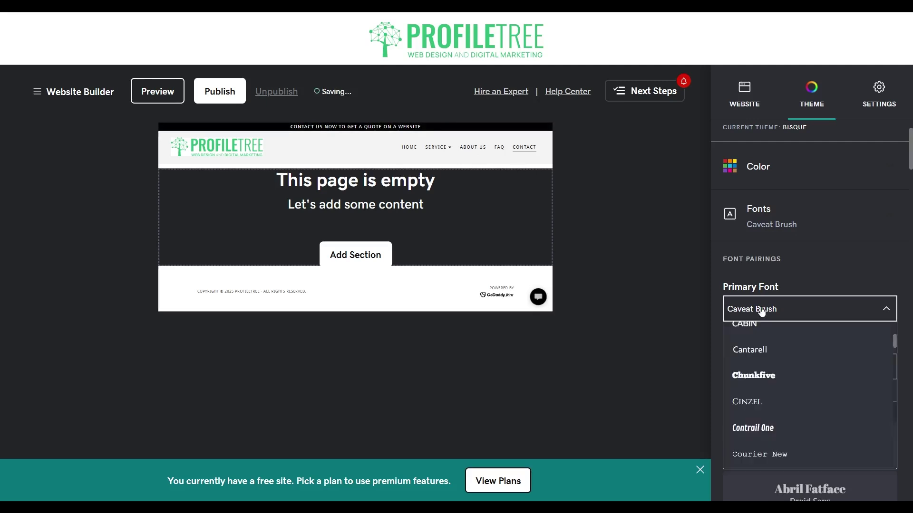
{"action": "scroll", "coordinate": [773, 368], "scroll_direction": "down", "scroll_amount": 2}
{"action": "left_click", "coordinate": [773, 366]}
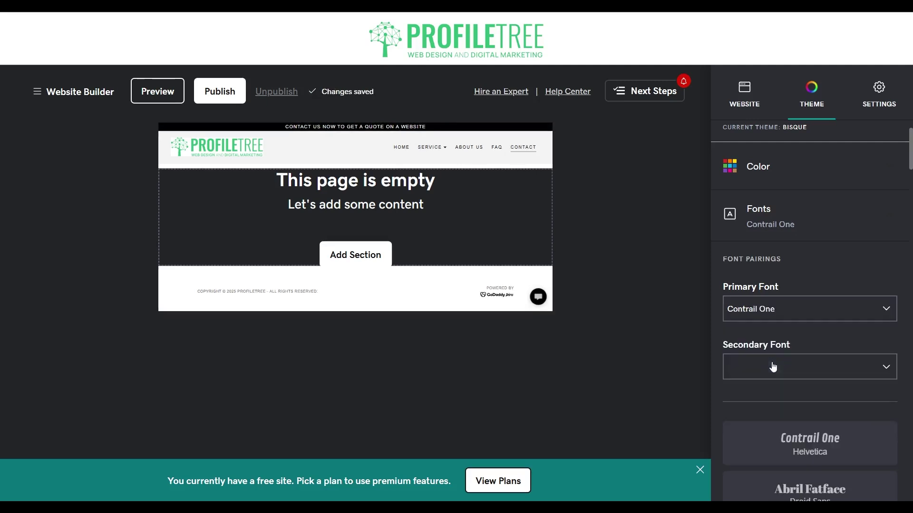
Step: Set the theme's primary font to Dancing Script
{"action": "left_click", "coordinate": [805, 315]}
{"action": "scroll", "coordinate": [799, 359], "scroll_direction": "down", "scroll_amount": 2}
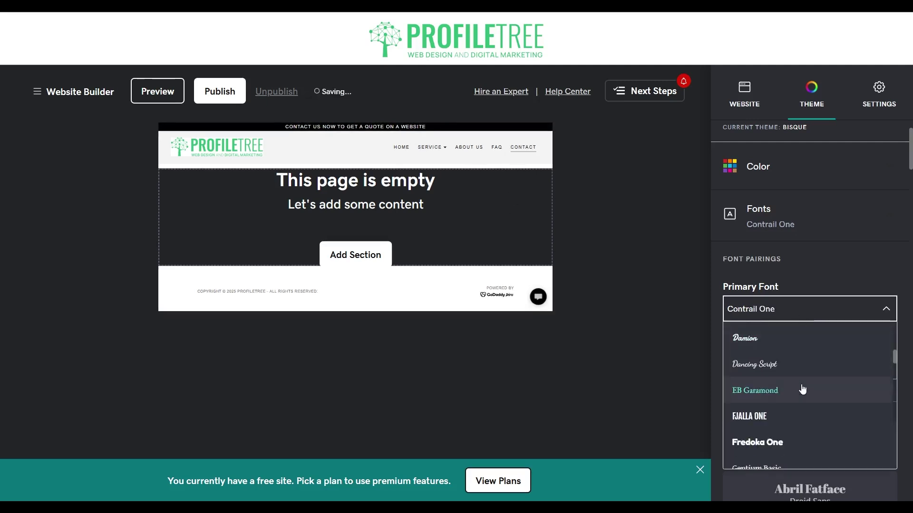
{"action": "left_click", "coordinate": [793, 378]}
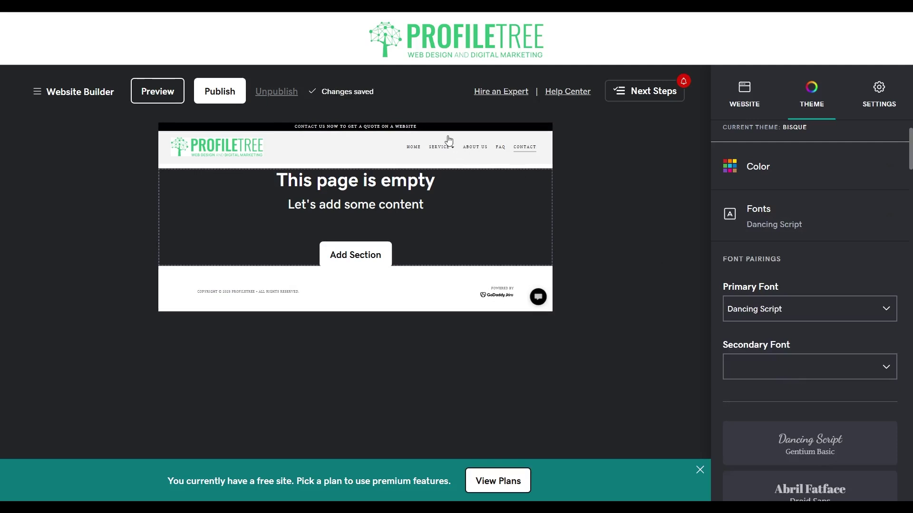